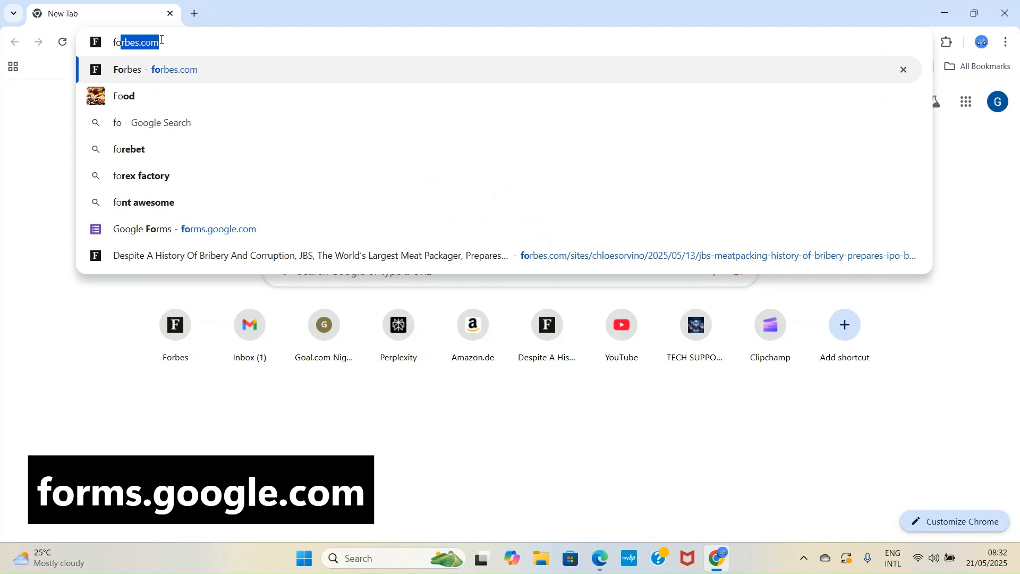
- Open Google Forms and create a form from the Contact Information template, dismissing the access management tip
{"action": "key", "text": "Return"}
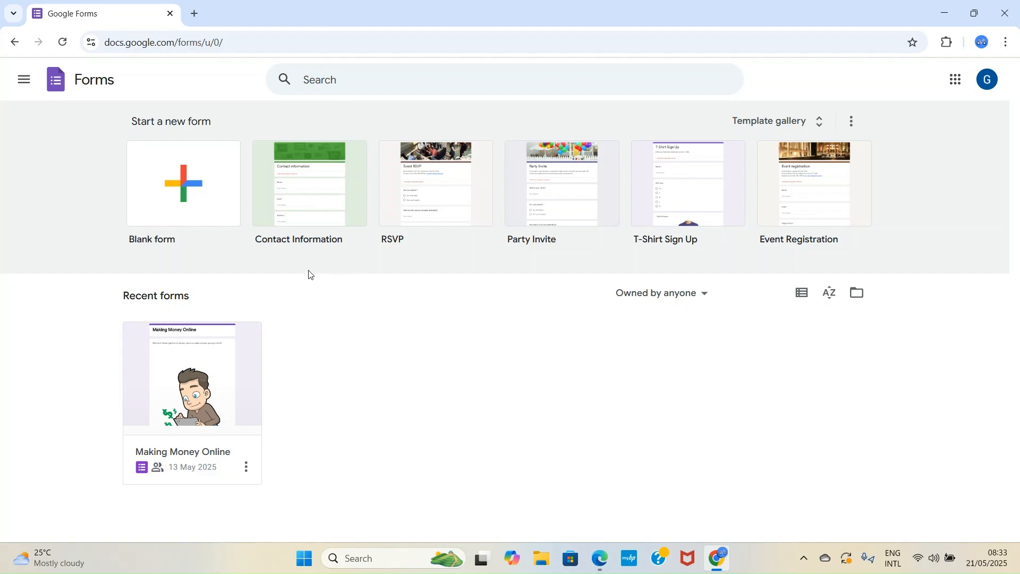
{"action": "left_click", "coordinate": [308, 196]}
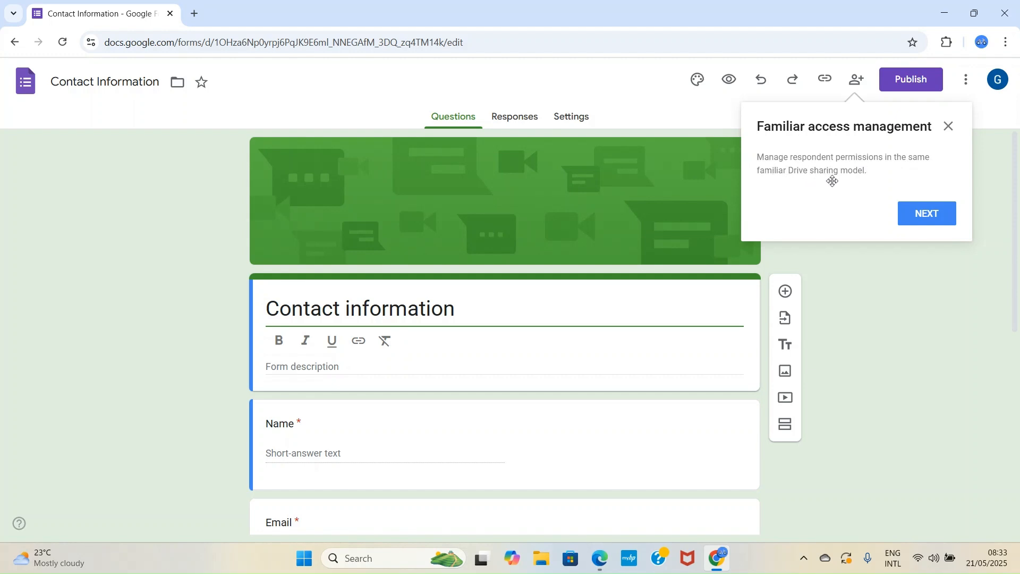
{"action": "left_click", "coordinate": [949, 127]}
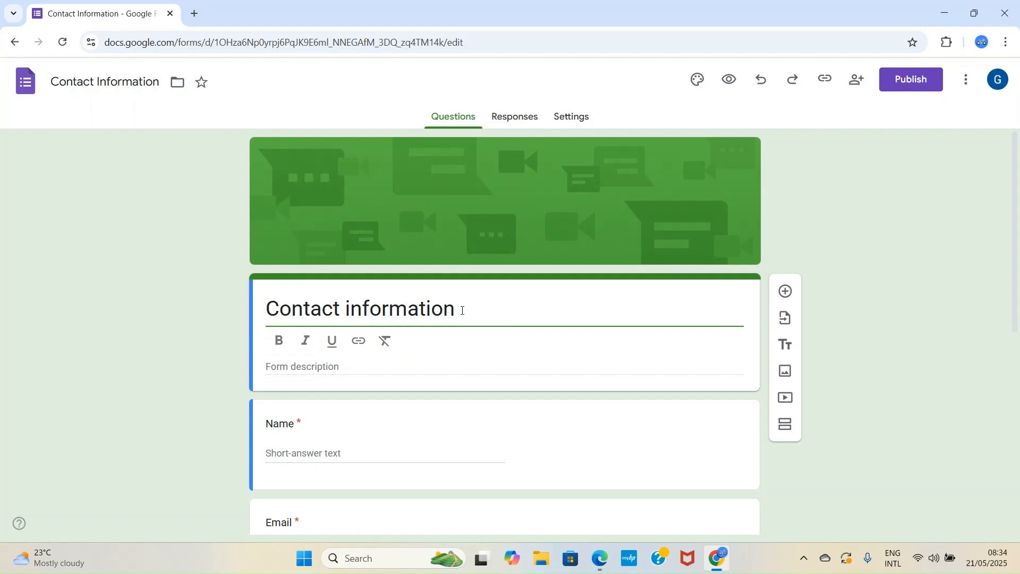
- Replace the form title with "YOUR DATA" and make it bold
{"action": "key", "text": "ctrl+a"}
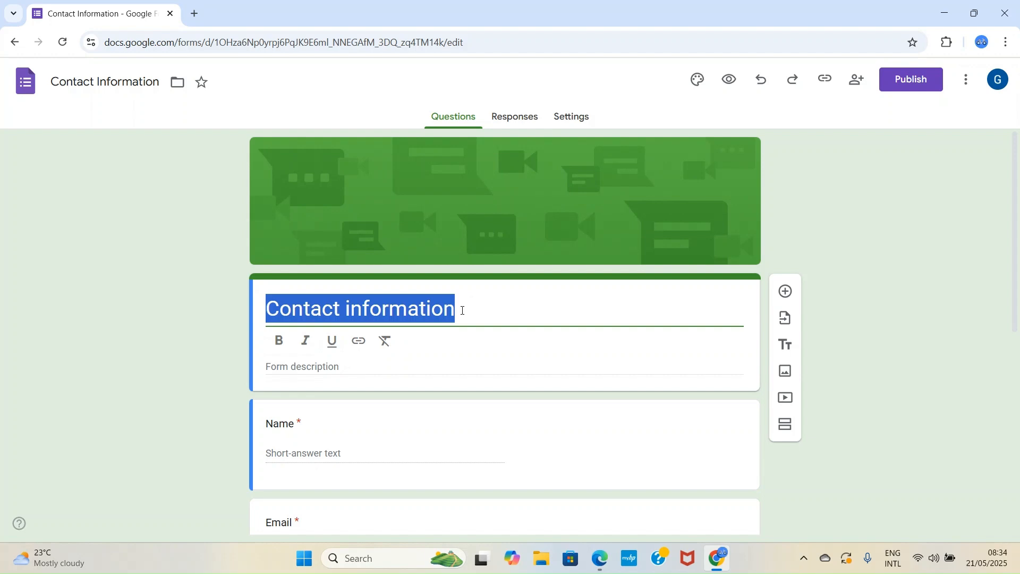
{"action": "type", "text": "YOU"}
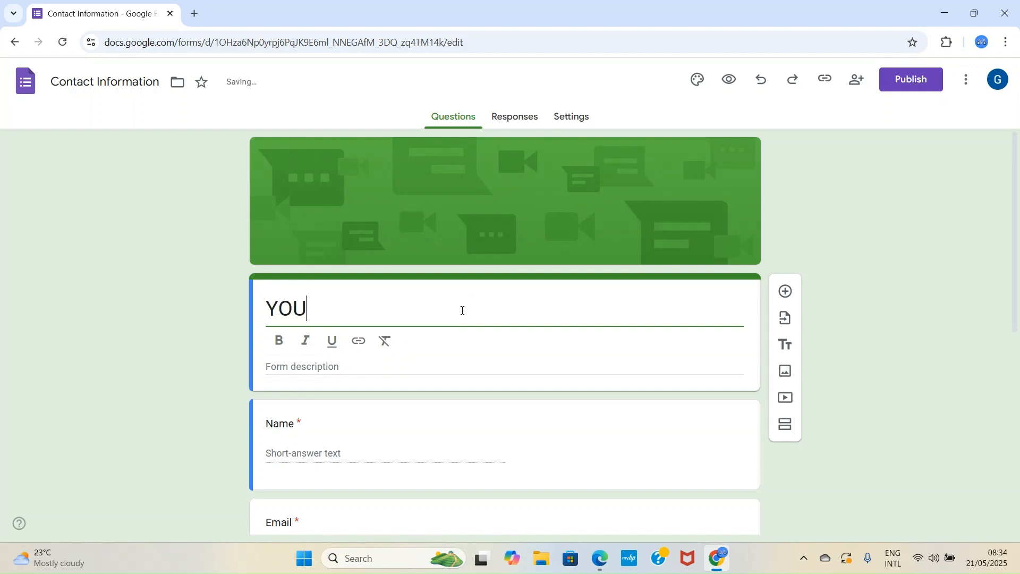
{"action": "type", "text": "R DATA"}
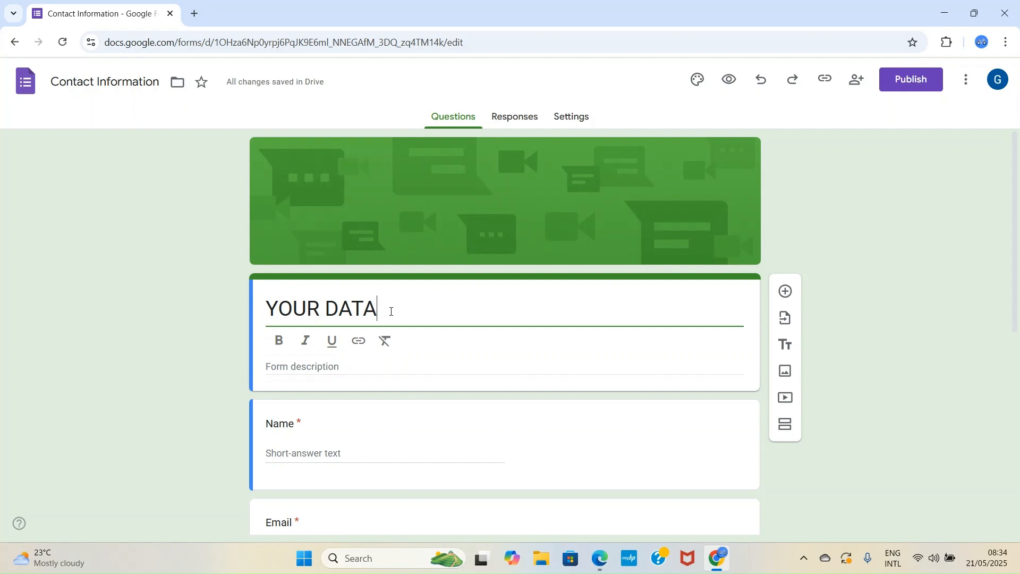
{"action": "left_click_drag", "start_coordinate": [391, 311], "coordinate": [266, 306]}
{"action": "left_click", "coordinate": [284, 347]}
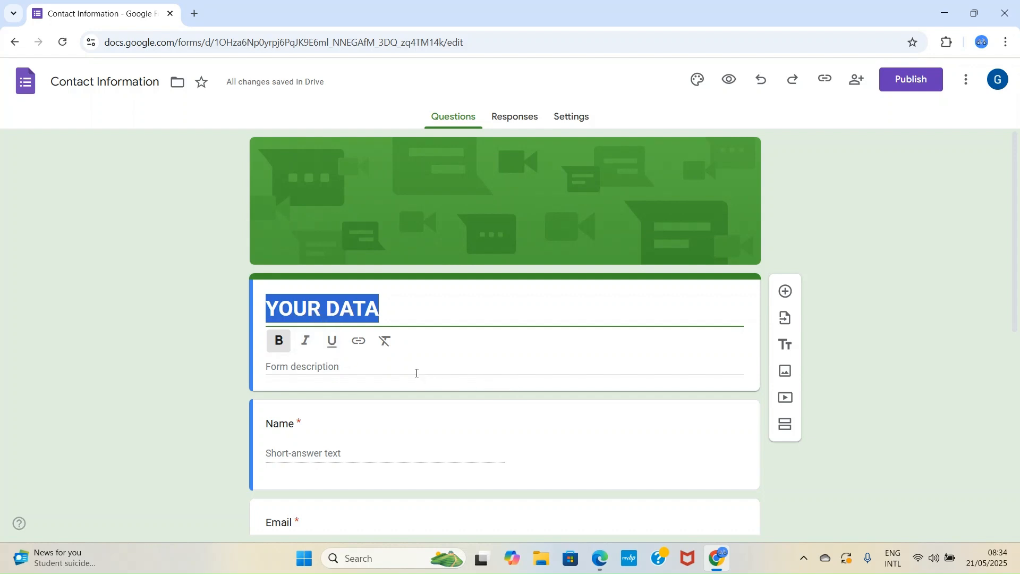
- Enter "Please fill this form" as the form description
{"action": "left_click", "coordinate": [338, 368]}
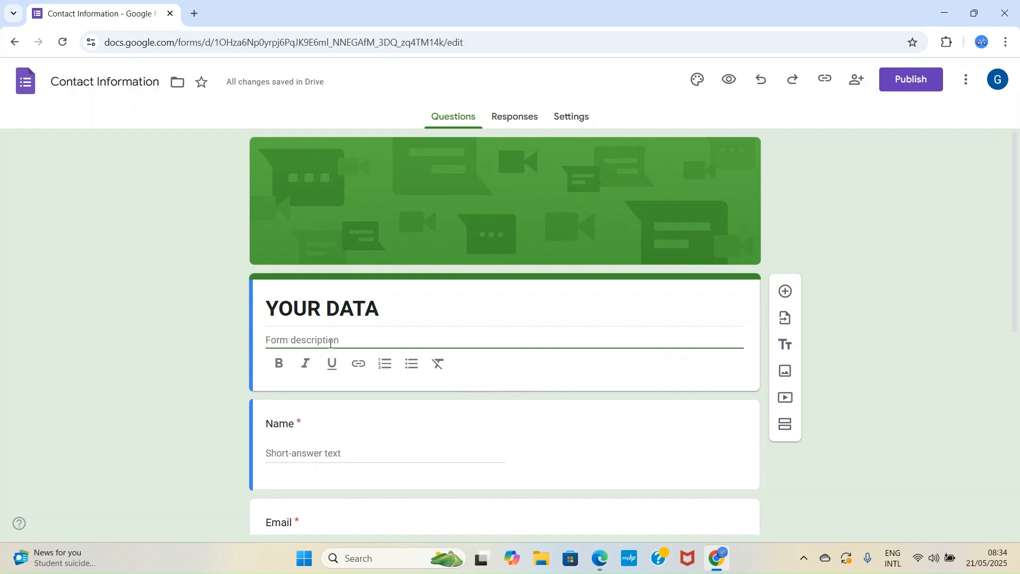
{"action": "type", "text": "Ple"}
{"action": "type", "text": "ase fill this form"}
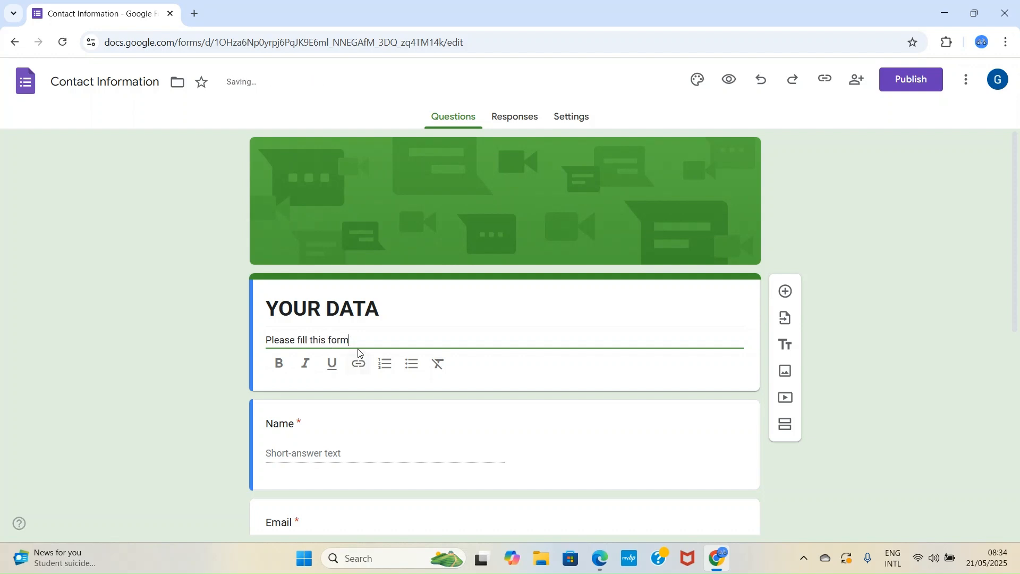
- Retitle the Name question "FULL NAME" and look through its available answer types, keeping Short answer
{"action": "scroll", "coordinate": [357, 329], "scroll_direction": "down", "scroll_amount": 3}
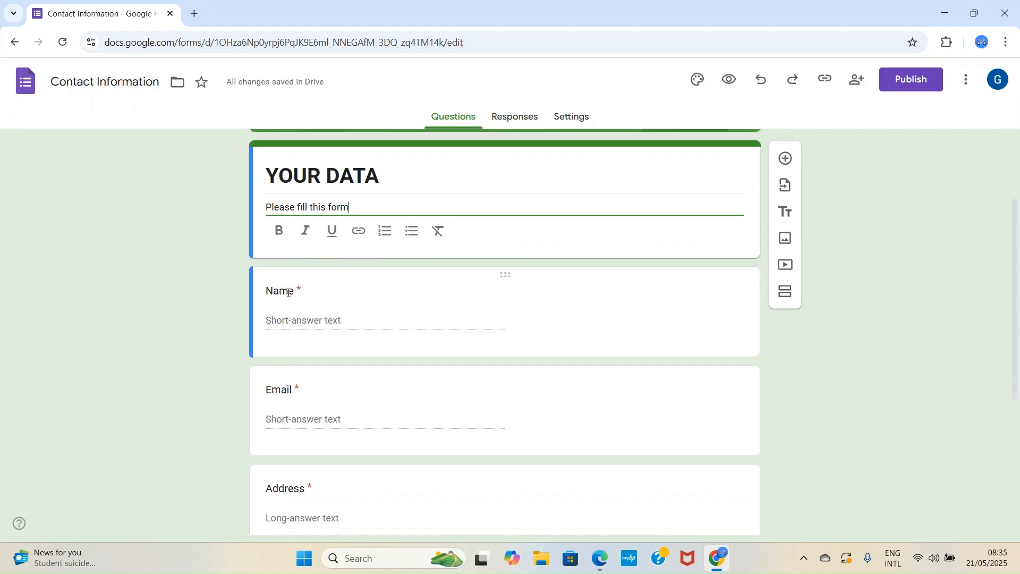
{"action": "double_click", "coordinate": [280, 291]}
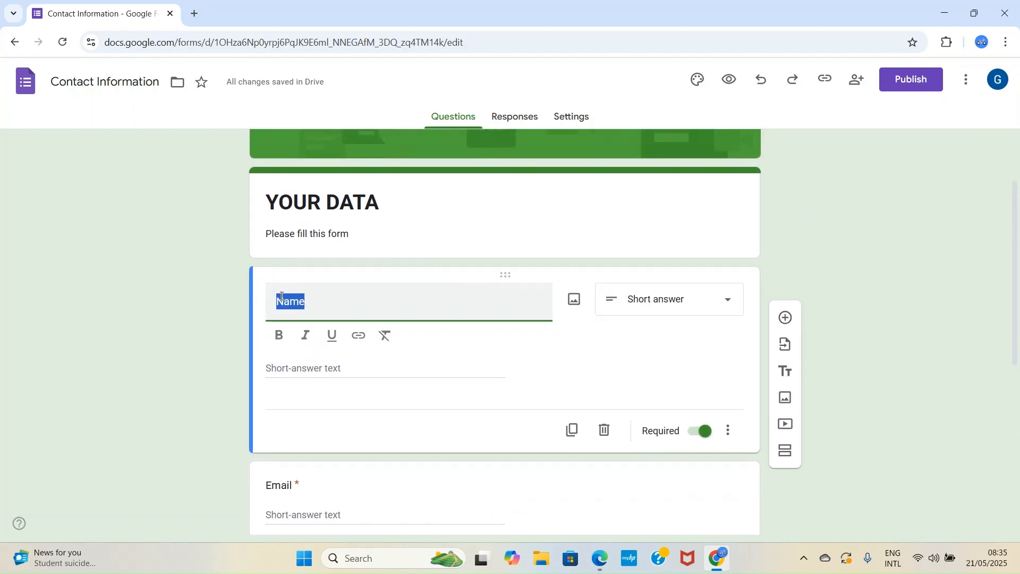
{"action": "type", "text": "FULL NAMW"}
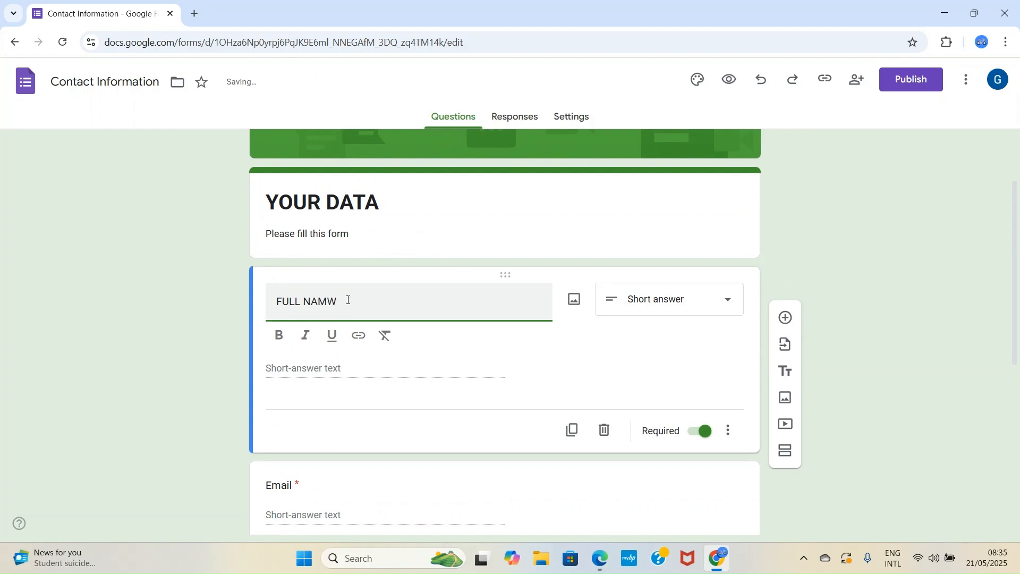
{"action": "key", "text": "BackSpace"}
{"action": "left_click", "coordinate": [724, 299]}
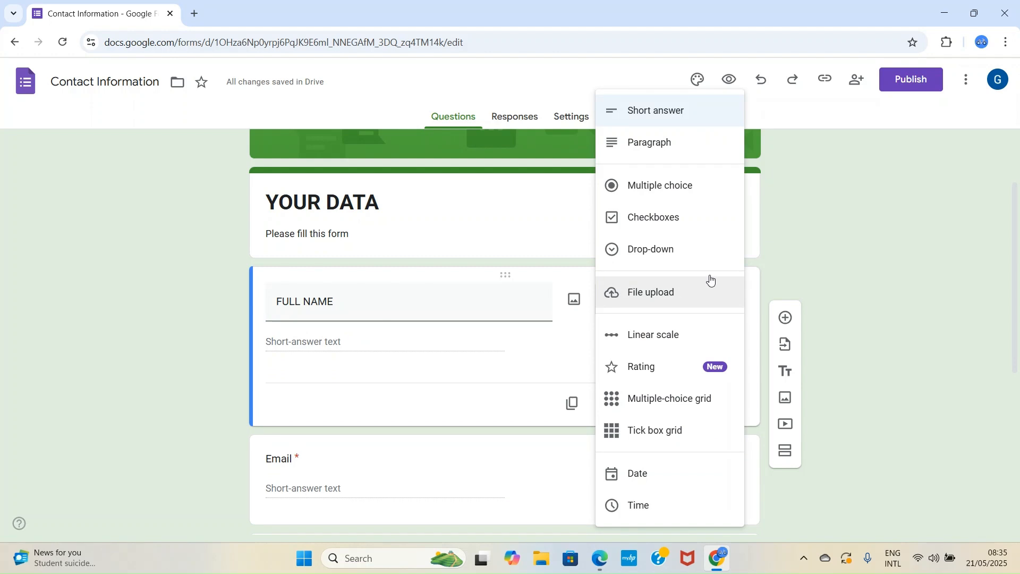
{"action": "left_click", "coordinate": [814, 249]}
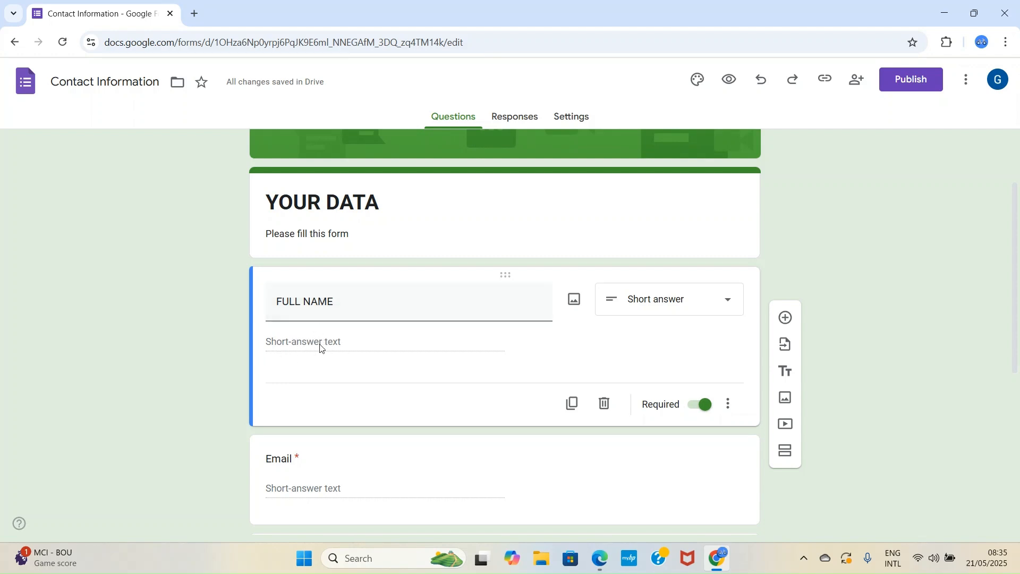
- Retitle the Email question "YOUR EMAIL"
{"action": "scroll", "coordinate": [374, 357], "scroll_direction": "down", "scroll_amount": 4}
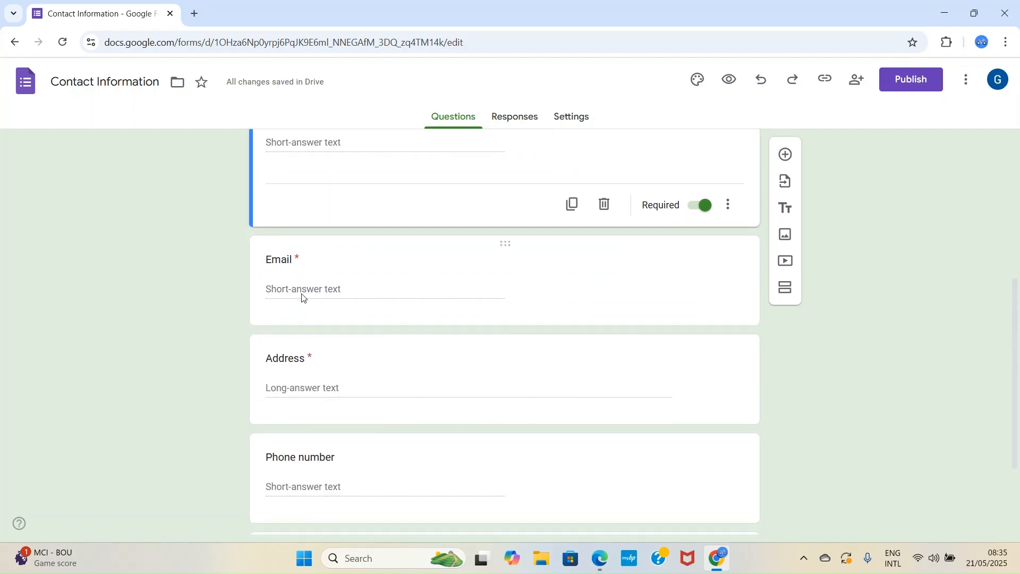
{"action": "left_click", "coordinate": [268, 264]}
{"action": "left_click", "coordinate": [276, 200]}
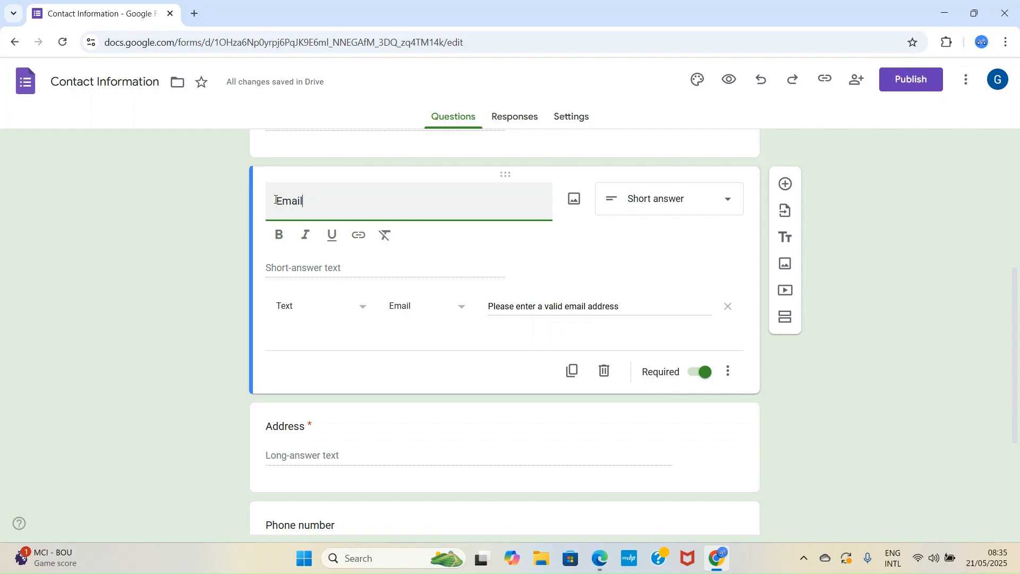
{"action": "key", "text": "BackSpace"}
{"action": "key", "text": "BackSpace"}
{"action": "key", "text": "BackSpace"}
{"action": "type", "text": "YOUR EMAIL"}
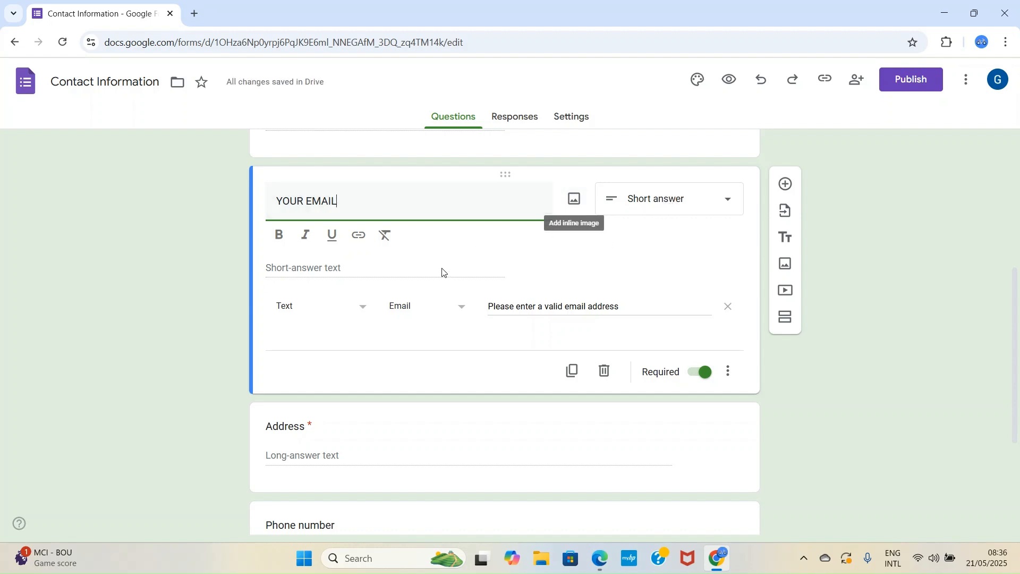
- Retitle the Address question "ADDRESS" and the Phone number question "PHONE NUMBER"
{"action": "scroll", "coordinate": [333, 287], "scroll_direction": "down", "scroll_amount": 3}
{"action": "scroll", "coordinate": [323, 237], "scroll_direction": "up", "scroll_amount": 1}
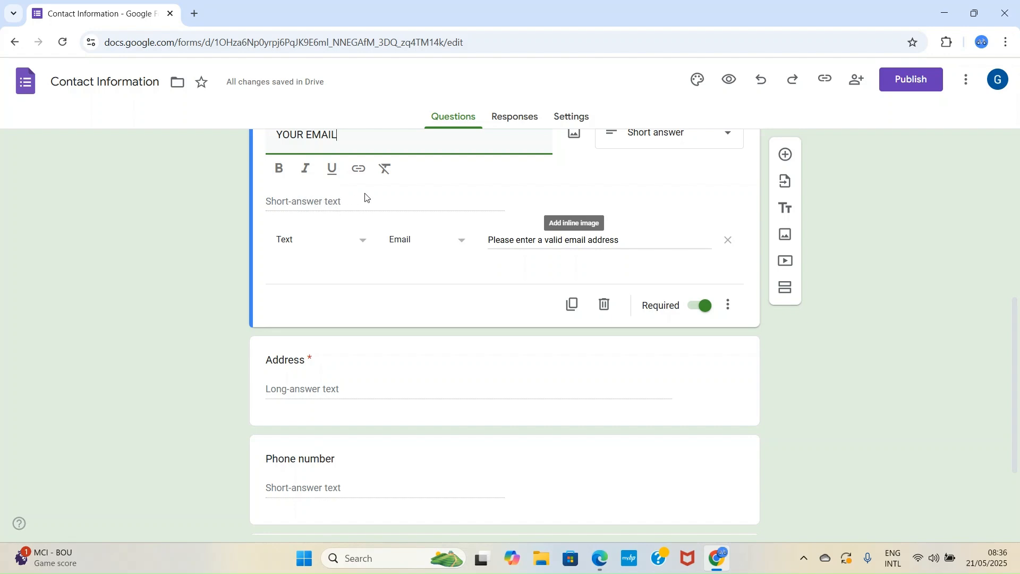
{"action": "scroll", "coordinate": [394, 222], "scroll_direction": "down", "scroll_amount": 1}
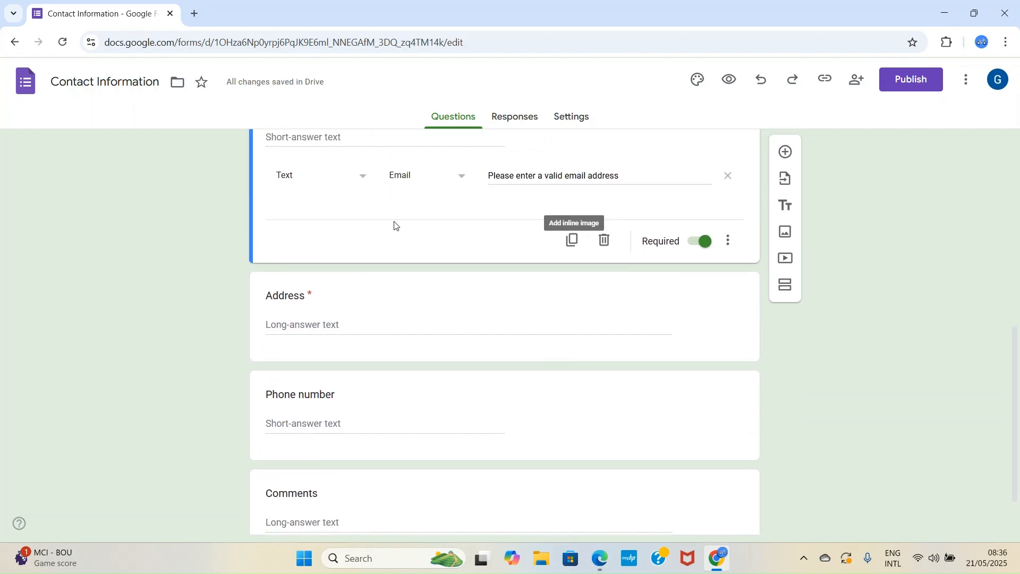
{"action": "scroll", "coordinate": [394, 225], "scroll_direction": "up", "scroll_amount": 1}
{"action": "scroll", "coordinate": [394, 222], "scroll_direction": "down", "scroll_amount": 2}
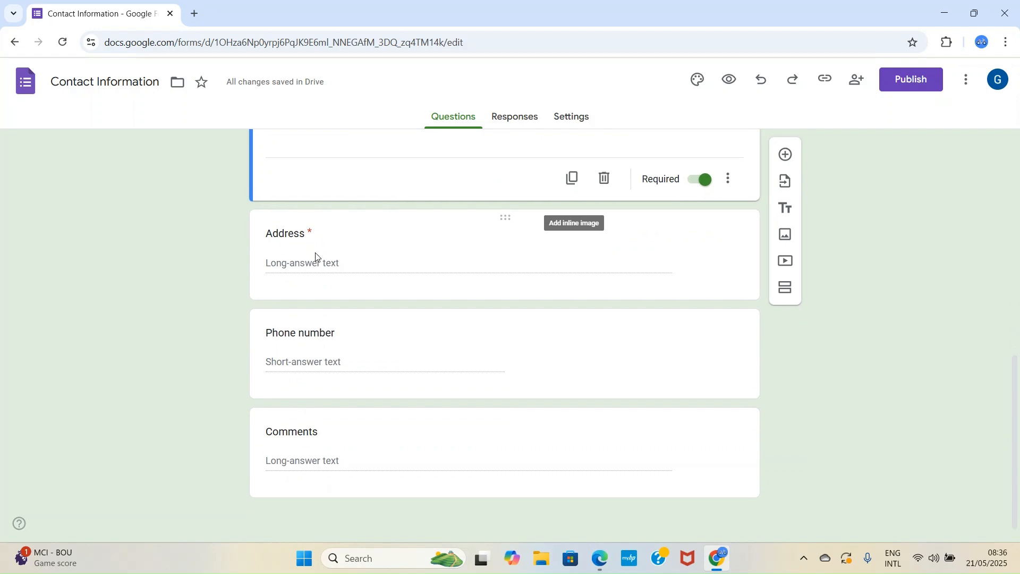
{"action": "left_click", "coordinate": [297, 227]}
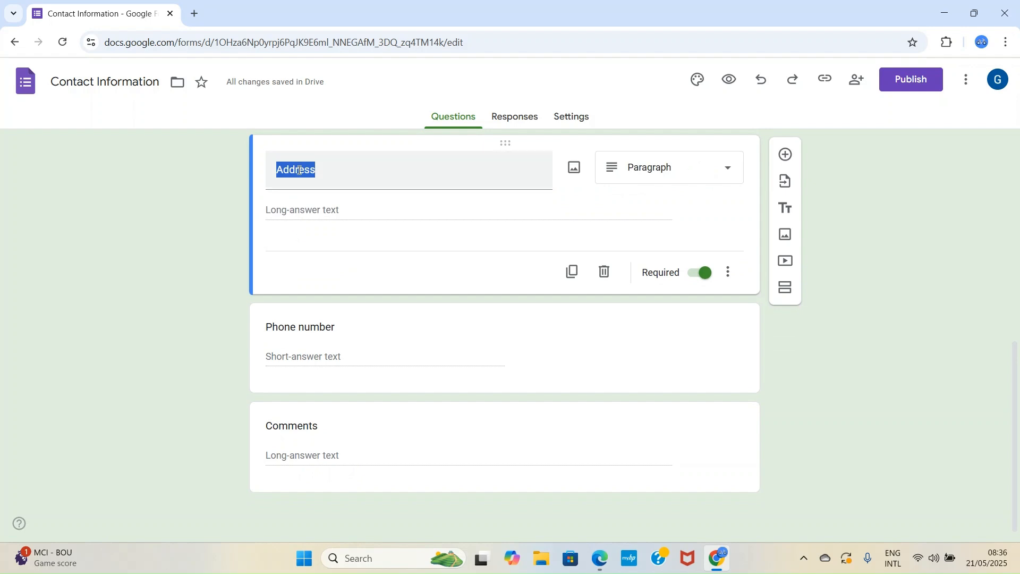
{"action": "type", "text": "ADDRESS"}
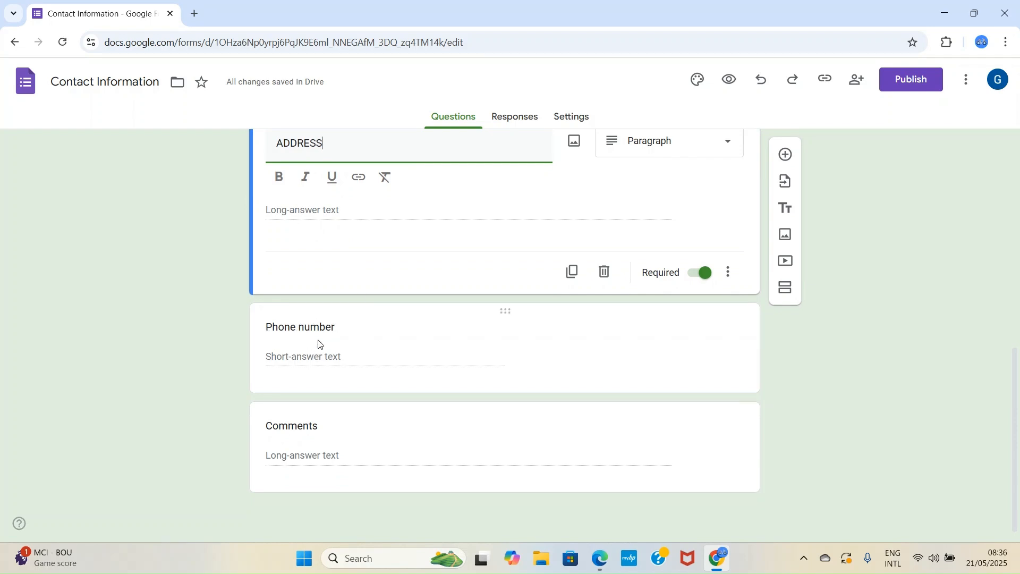
{"action": "left_click", "coordinate": [329, 327]}
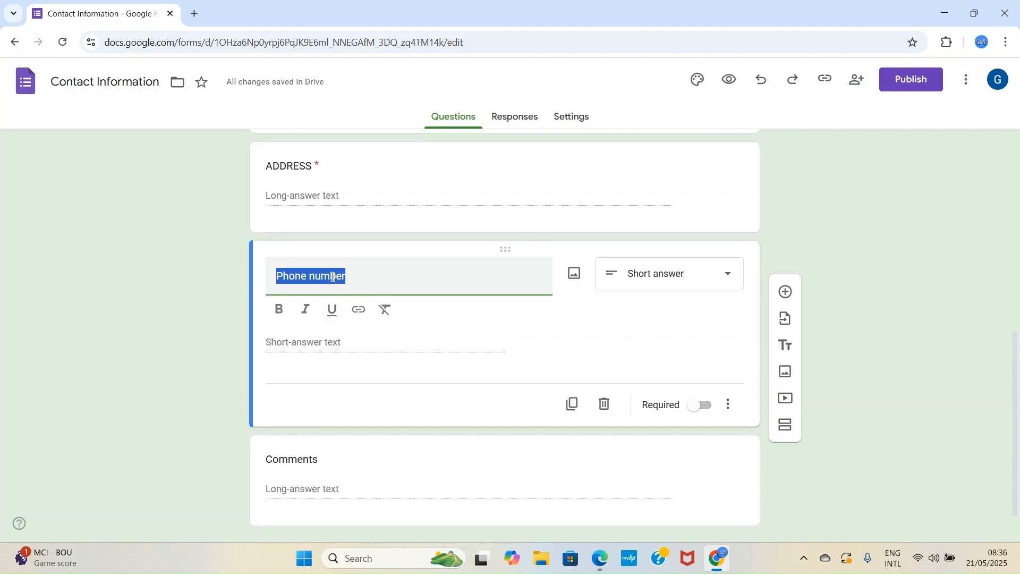
{"action": "type", "text": "PHONE NUMBER"}
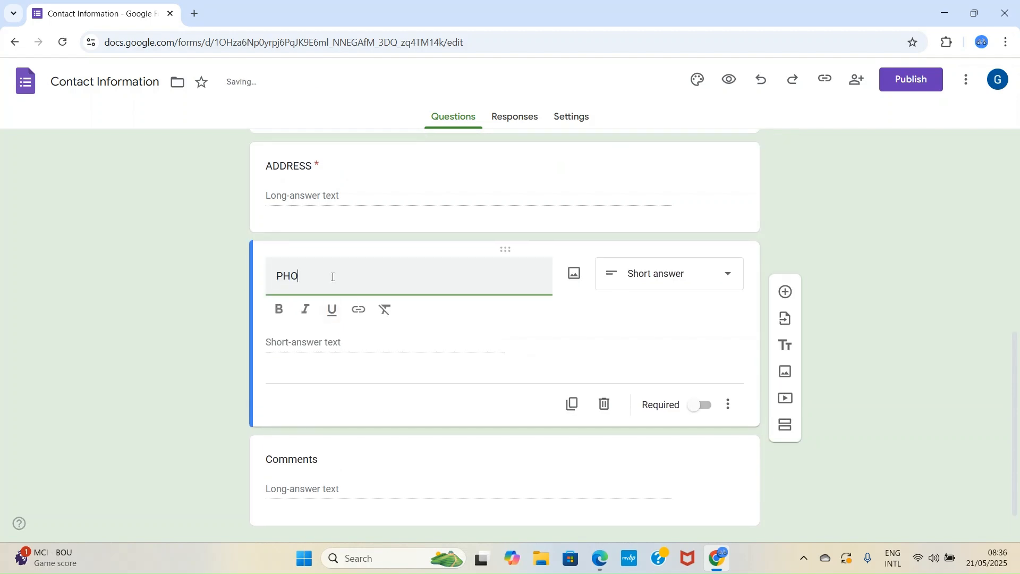
- Delete the Comments question from the end of the form
{"action": "scroll", "coordinate": [313, 418], "scroll_direction": "down", "scroll_amount": 1}
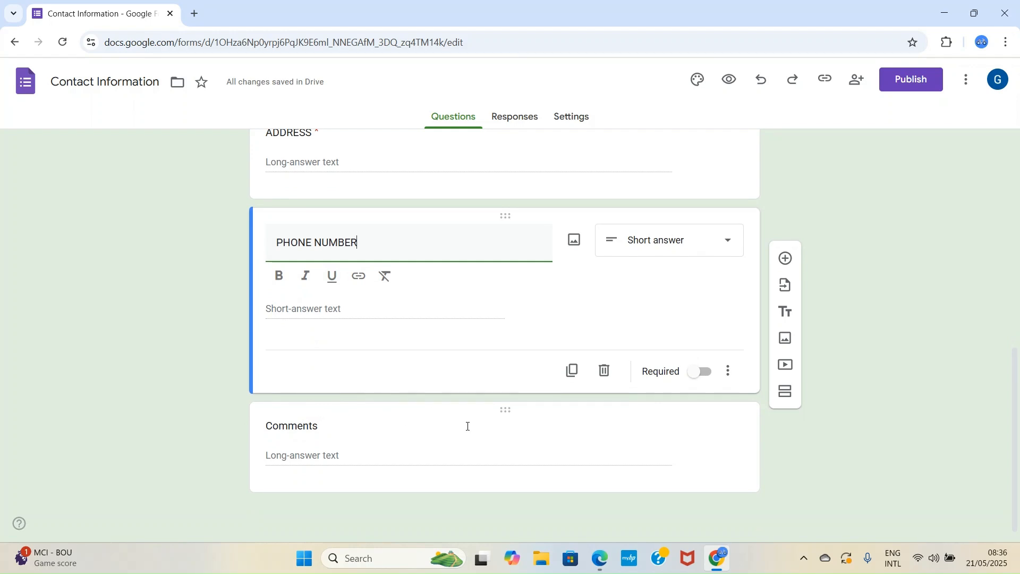
{"action": "left_click", "coordinate": [415, 408]}
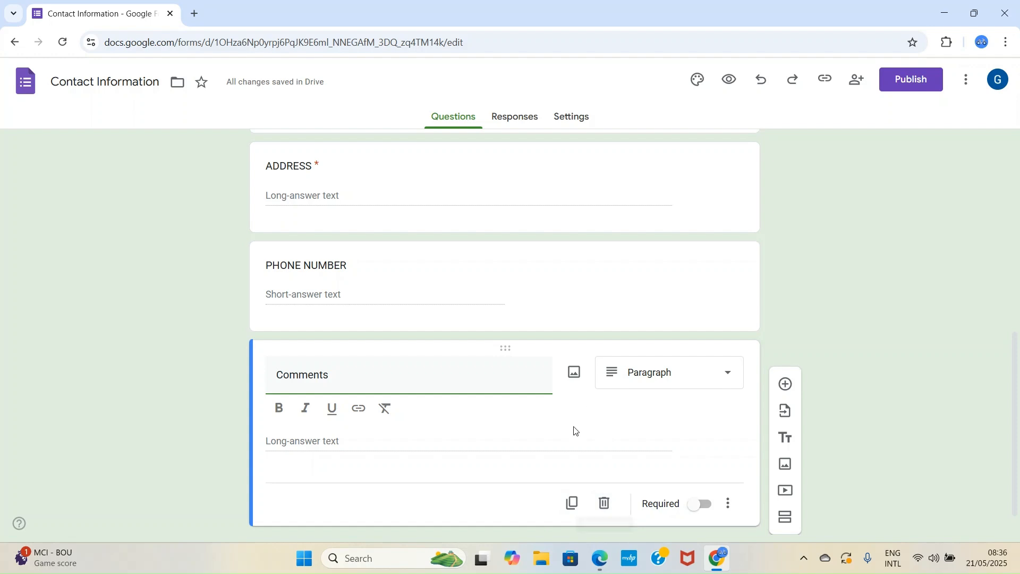
{"action": "left_click", "coordinate": [603, 504]}
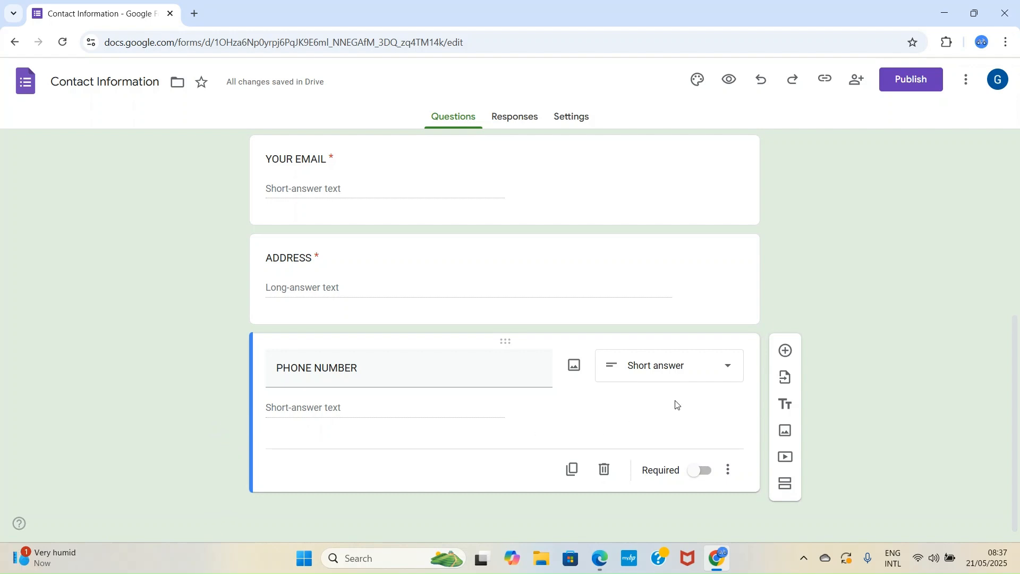
- Add a question titled "OCCPATION" below PHONE NUMBER and set its answer type to Short answer
{"action": "left_click", "coordinate": [786, 352]}
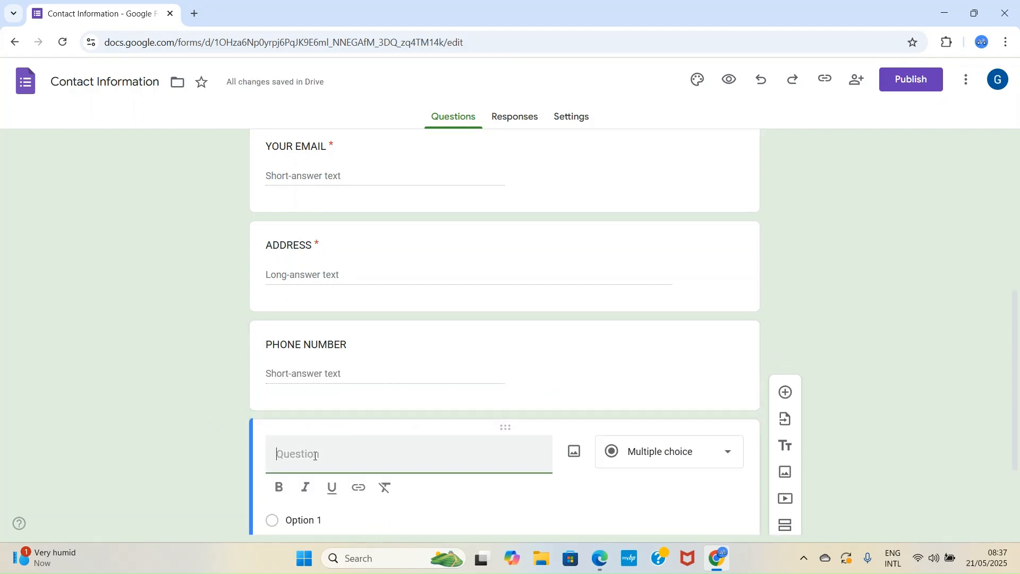
{"action": "type", "text": "occ"}
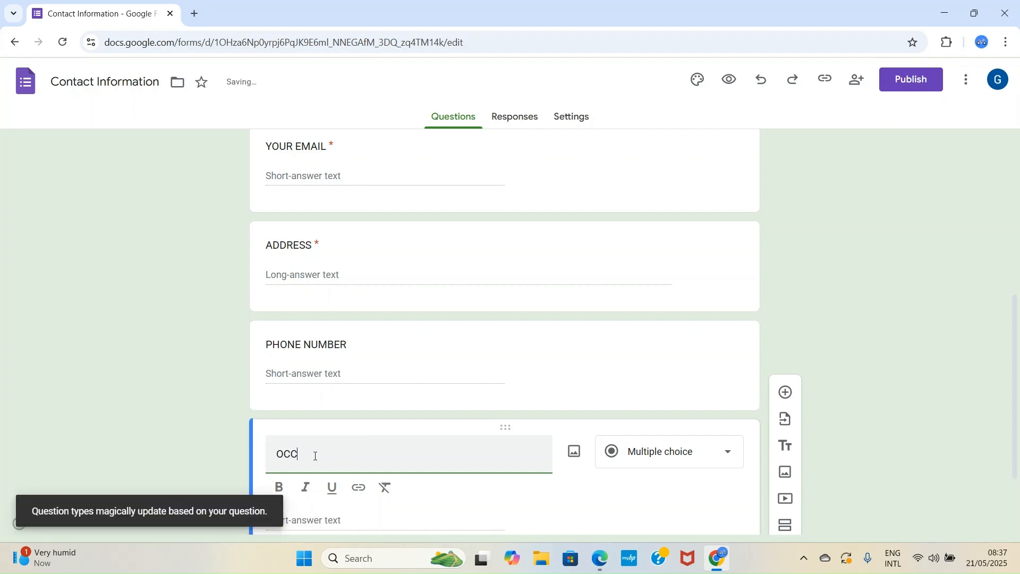
{"action": "type", "text": "PATION"}
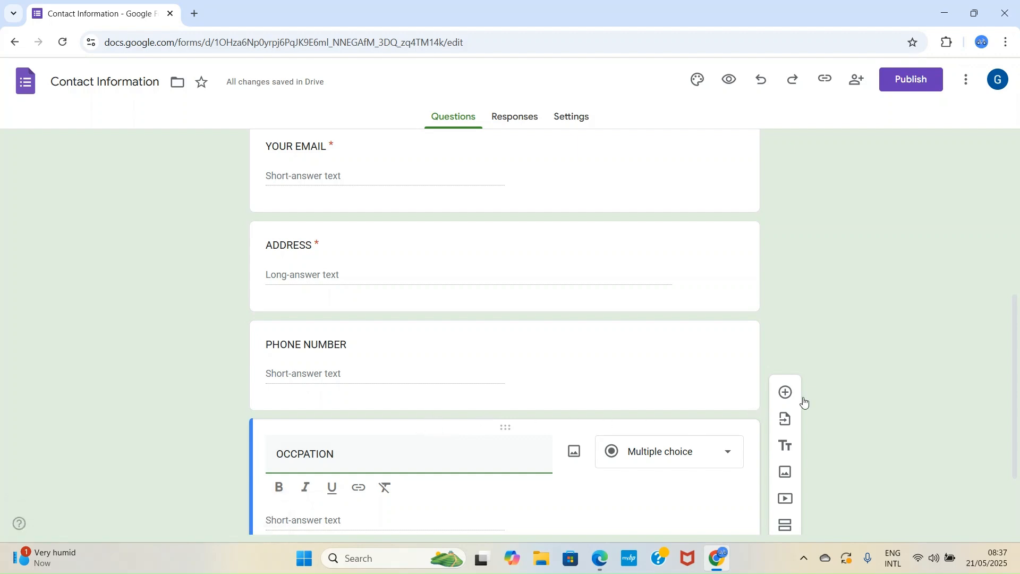
{"action": "left_click", "coordinate": [880, 374]}
{"action": "scroll", "coordinate": [881, 374], "scroll_direction": "down", "scroll_amount": 2}
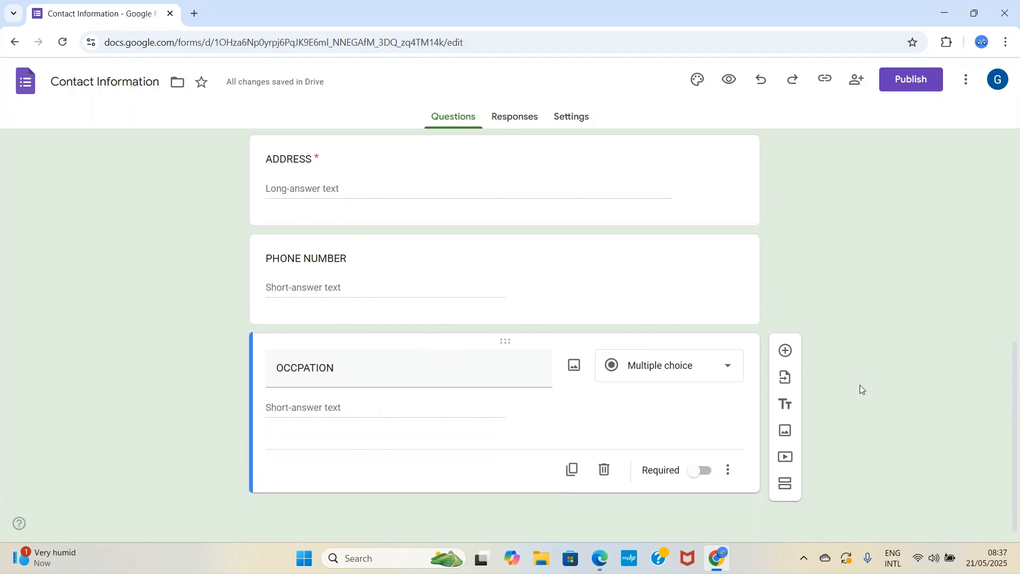
{"action": "left_click", "coordinate": [727, 375]}
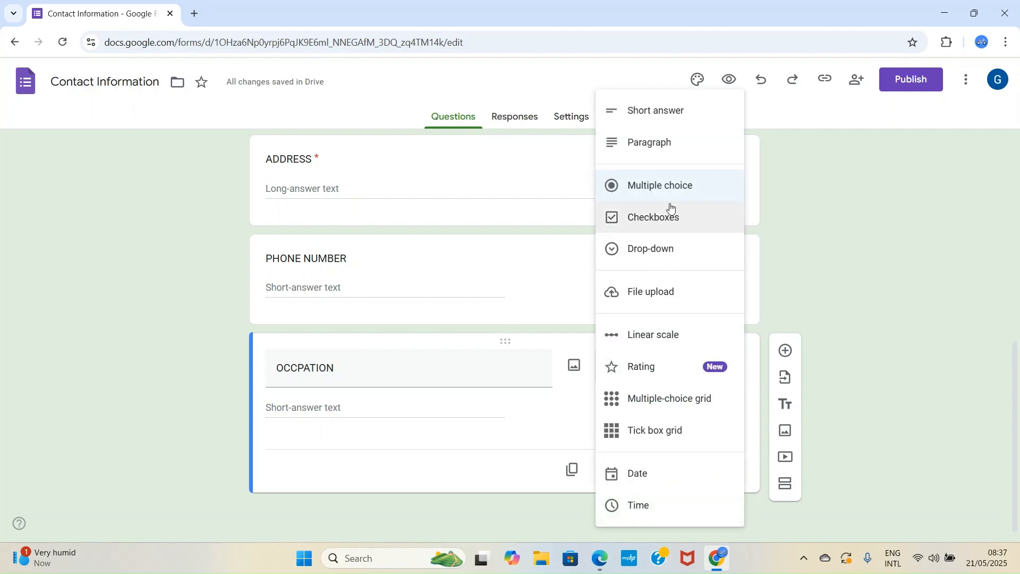
{"action": "left_click", "coordinate": [661, 118]}
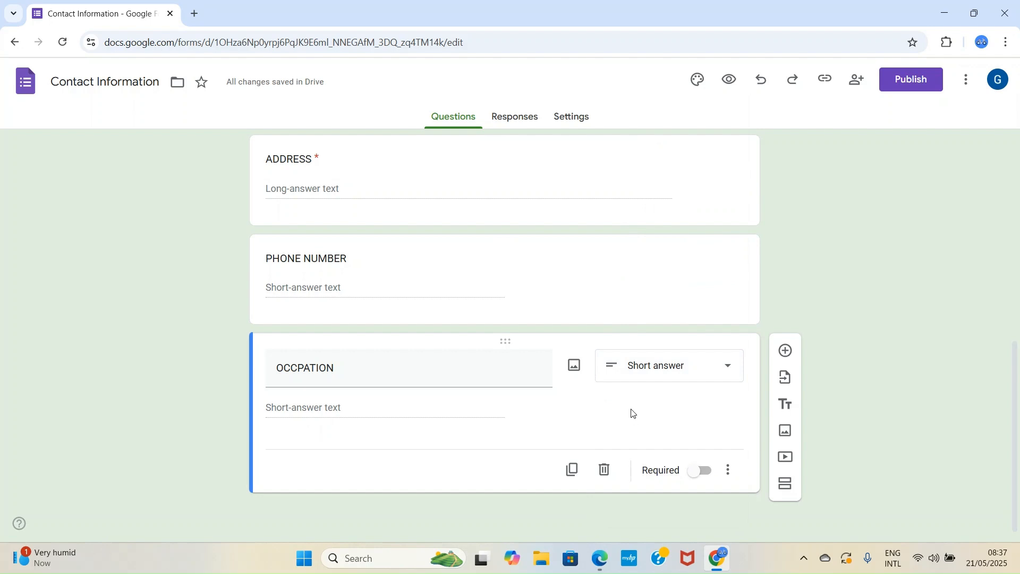
- Correct the spelling of the last question's title to "OCCUPATION"
{"action": "left_click", "coordinate": [302, 368]}
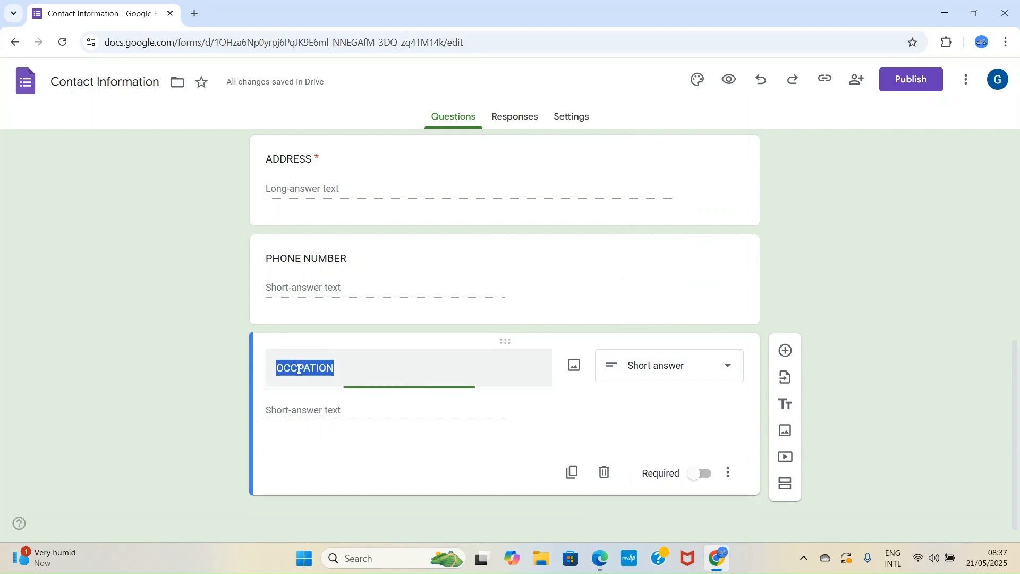
{"action": "left_click", "coordinate": [299, 368]}
{"action": "type", "text": "U"}
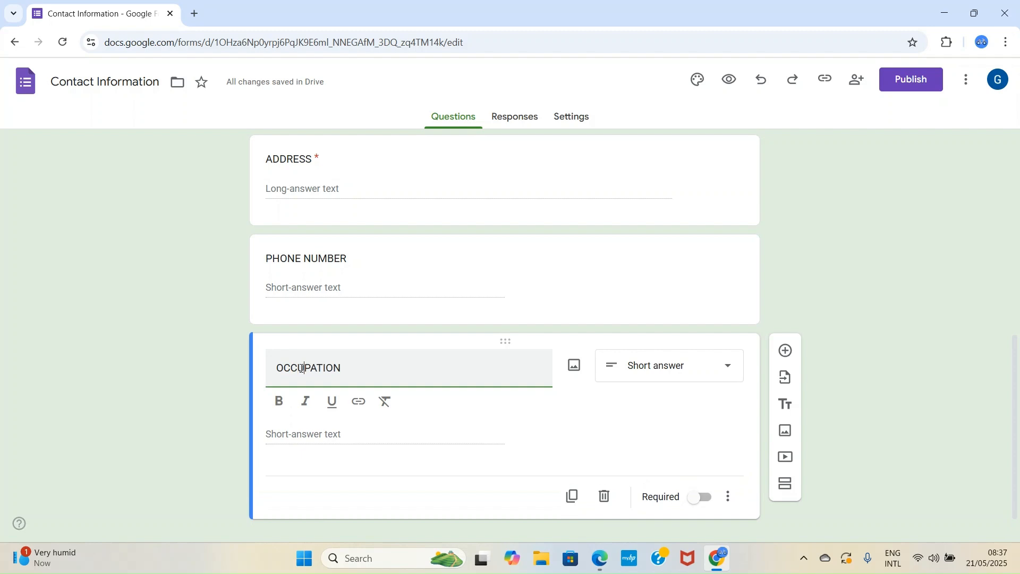
- Add a question titled "COUNTRY" below OCCUPATION and set its answer type to Short answer
{"action": "left_click", "coordinate": [367, 369]}
{"action": "scroll", "coordinate": [511, 399], "scroll_direction": "down", "scroll_amount": 1}
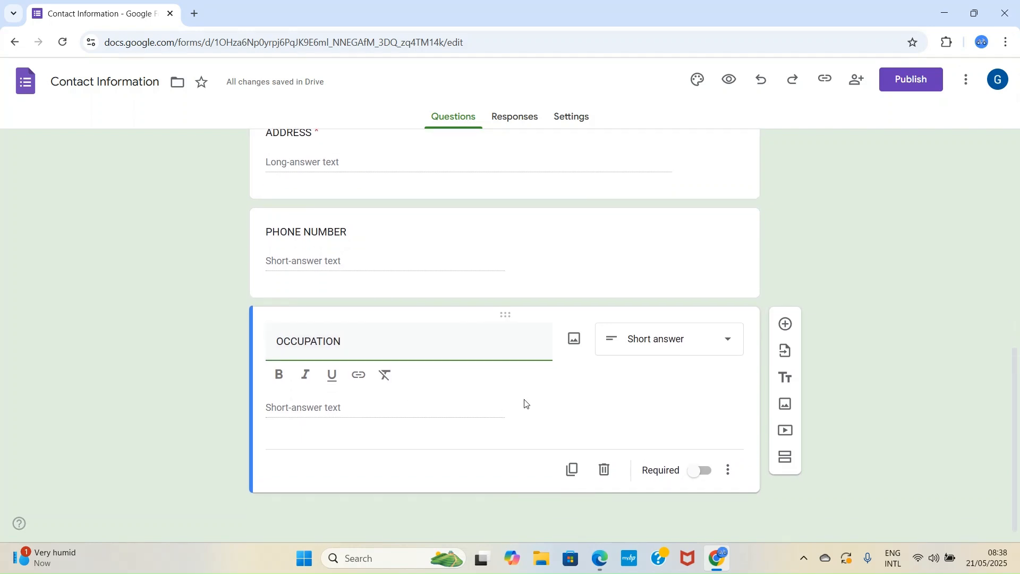
{"action": "left_click", "coordinate": [164, 428]}
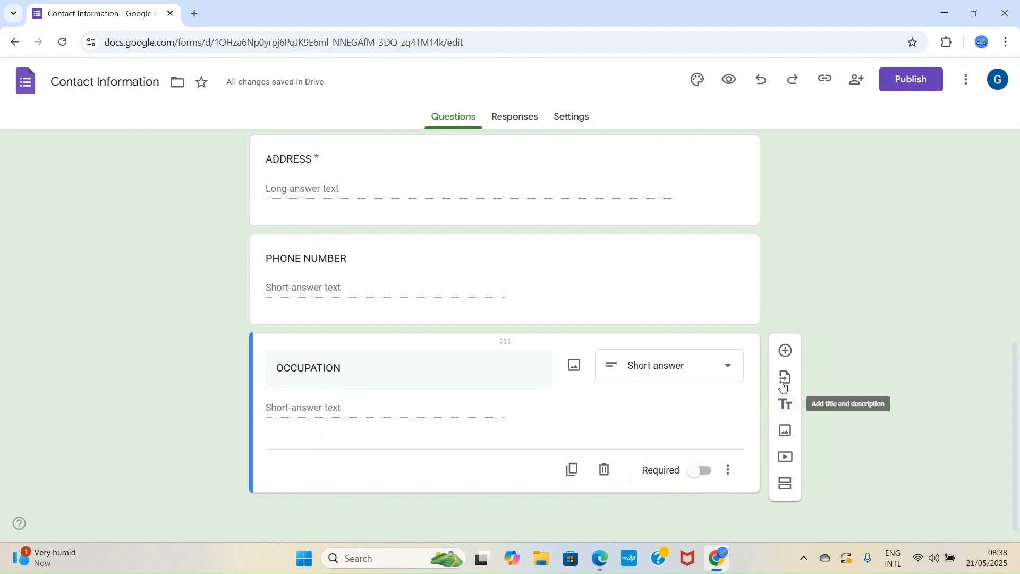
{"action": "left_click", "coordinate": [790, 353]}
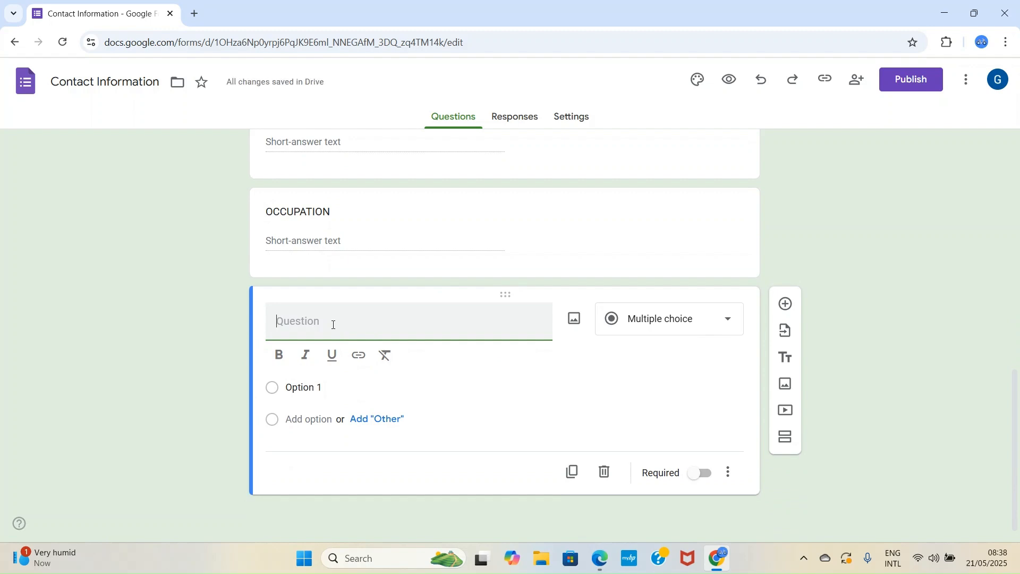
{"action": "type", "text": "COUNTRY"}
{"action": "left_click", "coordinate": [859, 248]}
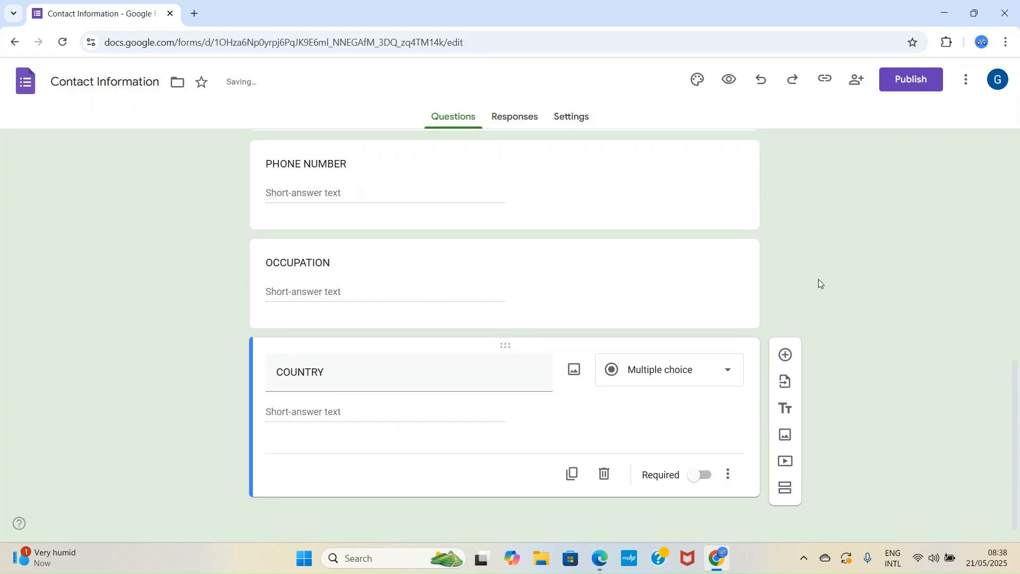
{"action": "scroll", "coordinate": [821, 284], "scroll_direction": "up", "scroll_amount": 5}
{"action": "scroll", "coordinate": [818, 280], "scroll_direction": "up", "scroll_amount": 4}
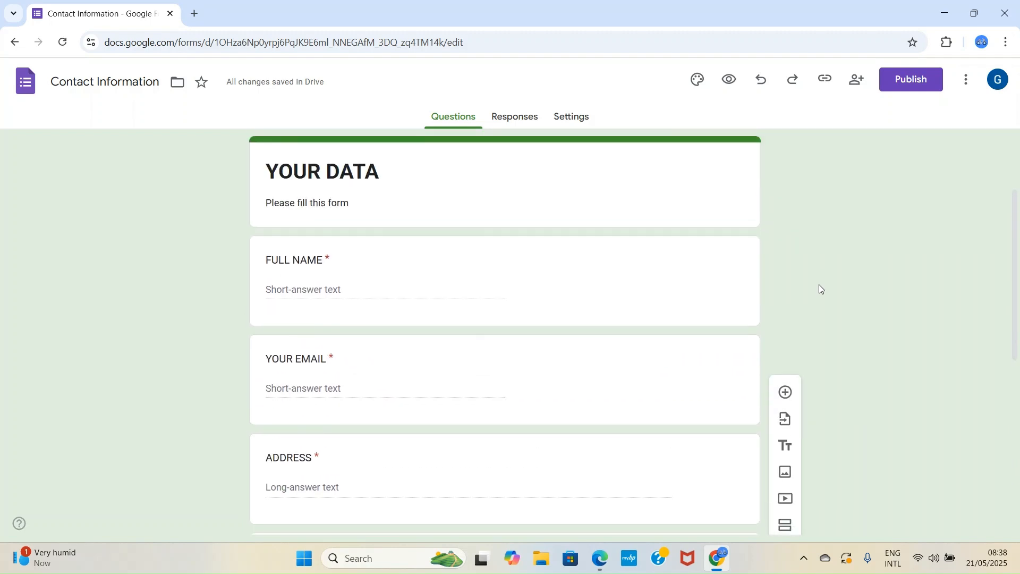
{"action": "scroll", "coordinate": [818, 285], "scroll_direction": "down", "scroll_amount": 4}
{"action": "scroll", "coordinate": [820, 284], "scroll_direction": "down", "scroll_amount": 4}
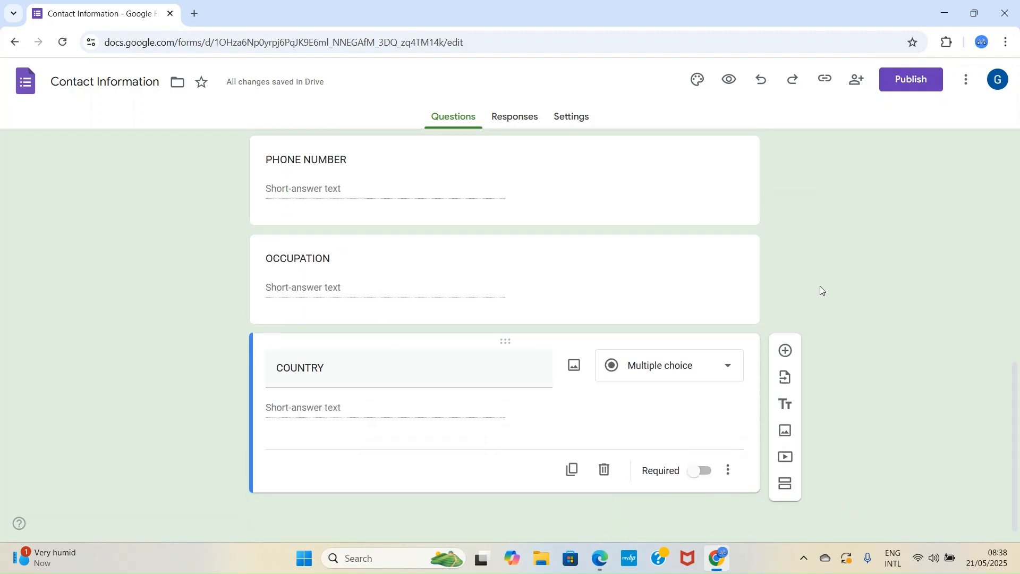
{"action": "left_click", "coordinate": [714, 365]}
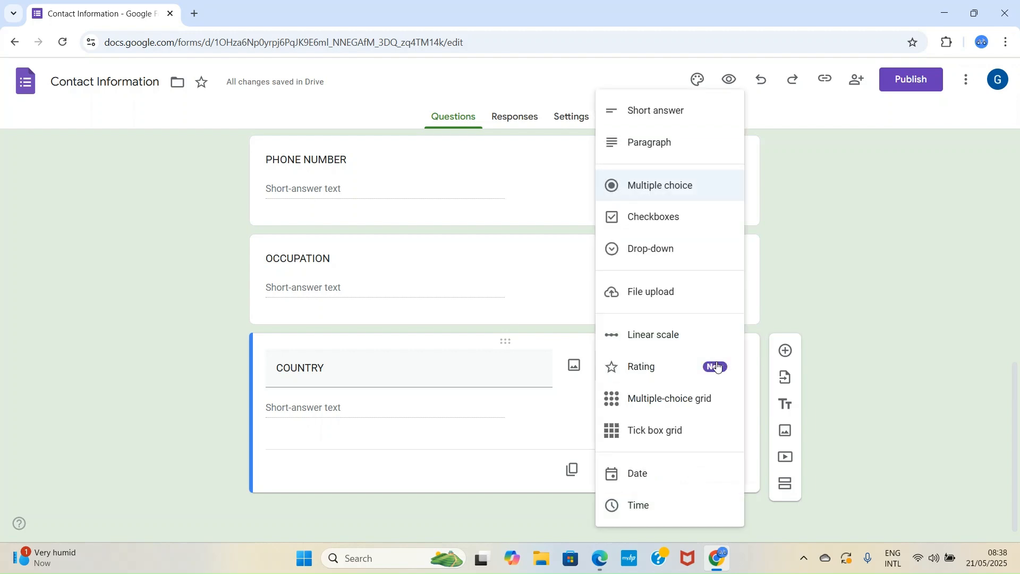
{"action": "left_click", "coordinate": [662, 111]}
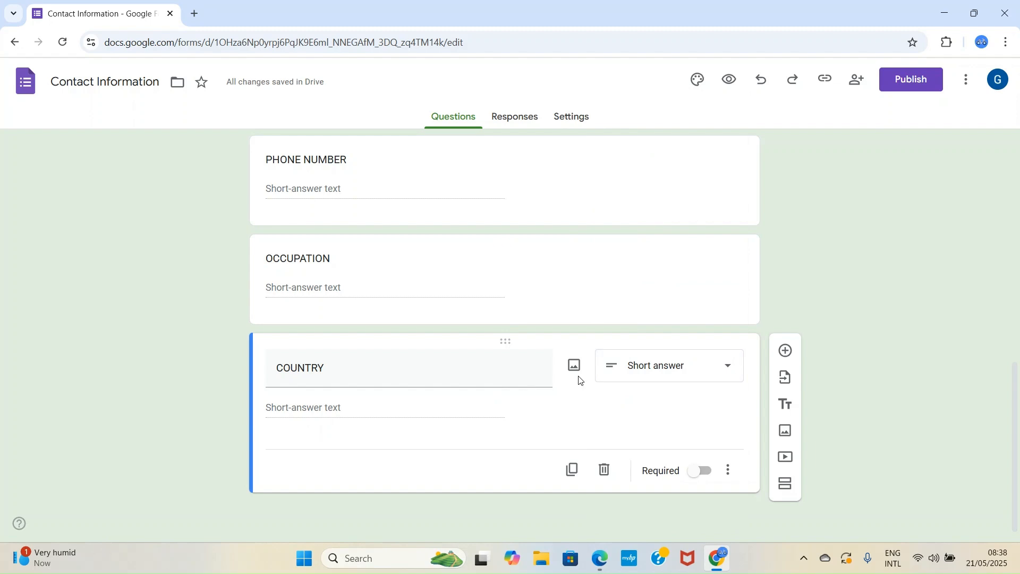
- Add a question titled "STATE OF ORIGIN" below COUNTRY
{"action": "left_click", "coordinate": [787, 350]}
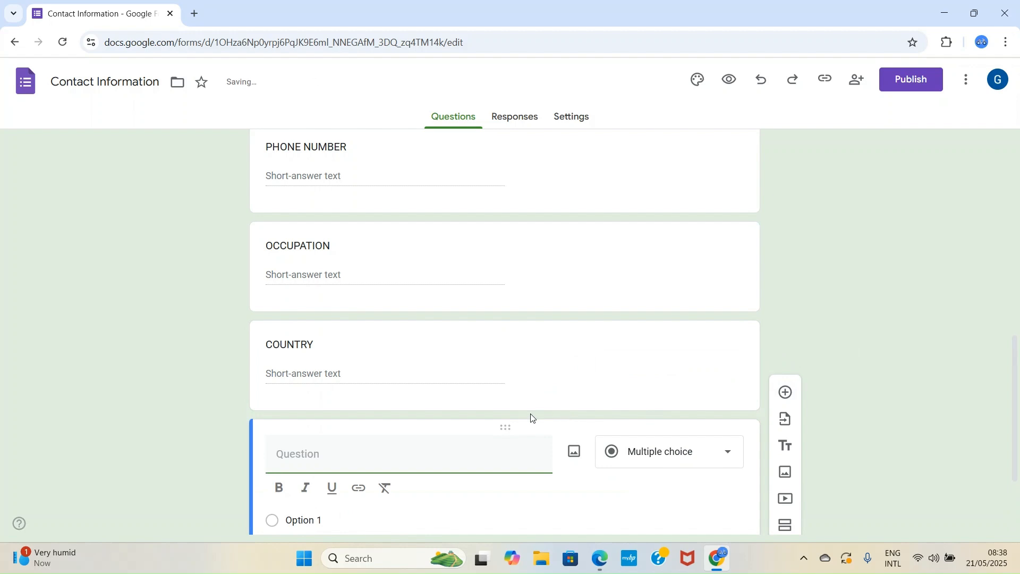
{"action": "type", "text": "S"}
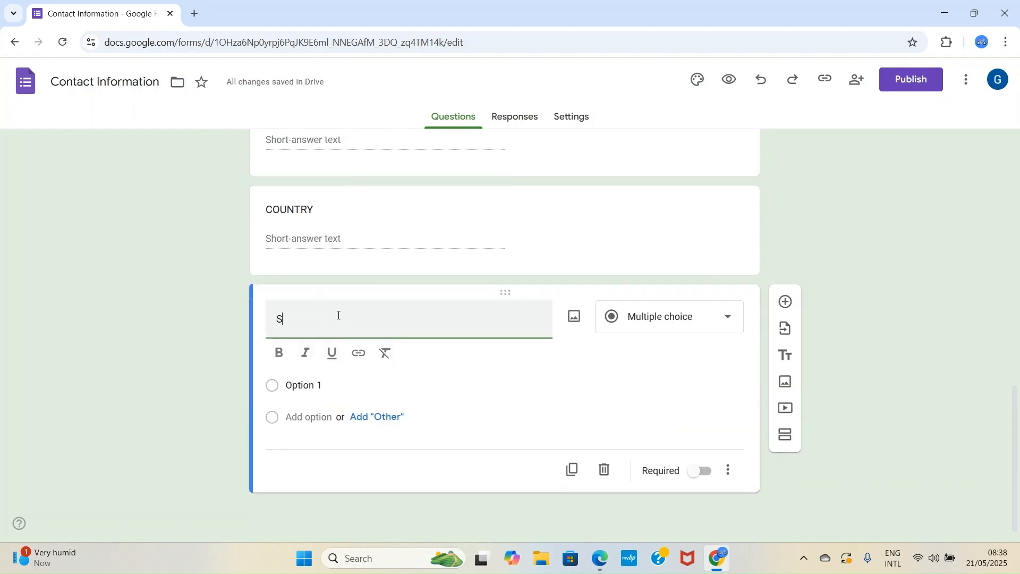
{"action": "type", "text": "TATE "}
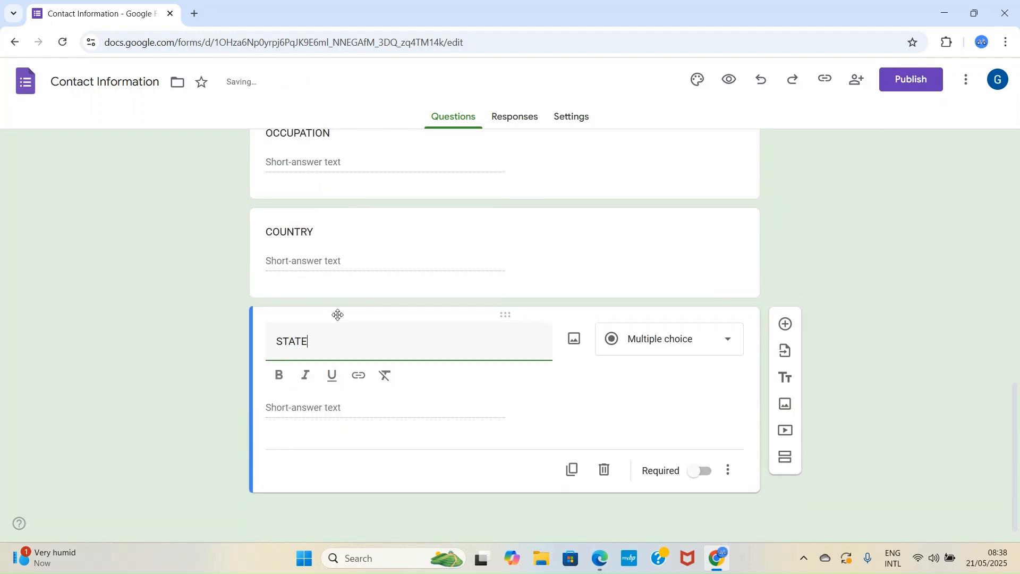
{"action": "type", "text": "OF ORIGIN"}
- Review the order of the form's questions from the header down to the last question
{"action": "scroll", "coordinate": [797, 330], "scroll_direction": "up", "scroll_amount": 3}
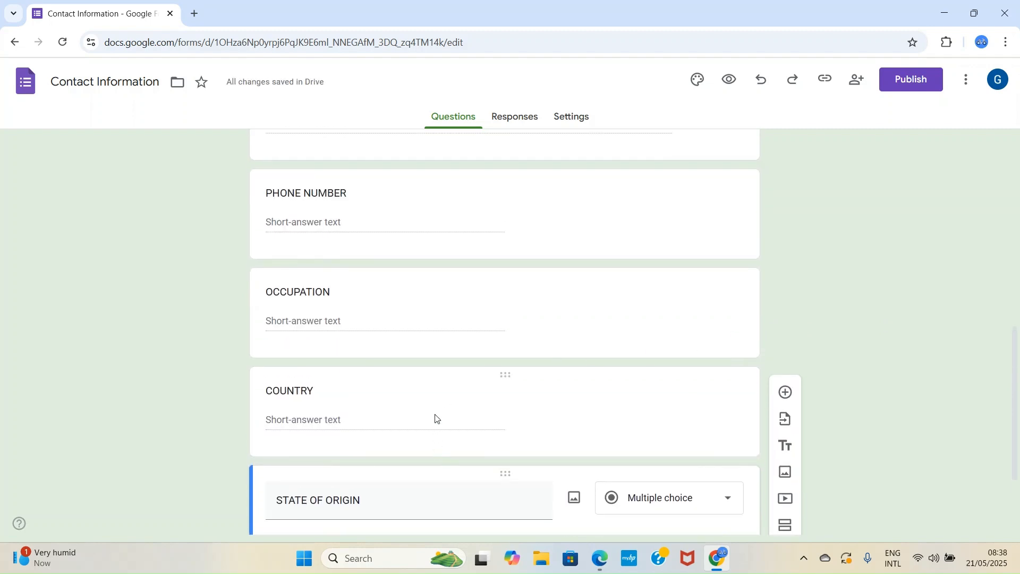
{"action": "scroll", "coordinate": [435, 418], "scroll_direction": "up", "scroll_amount": 9}
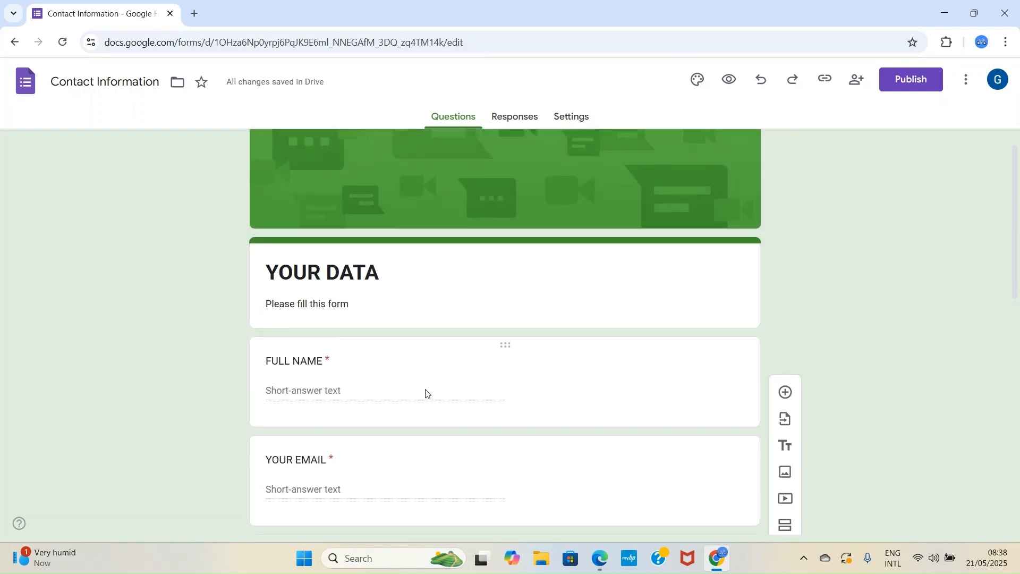
{"action": "scroll", "coordinate": [426, 393], "scroll_direction": "down", "scroll_amount": 7}
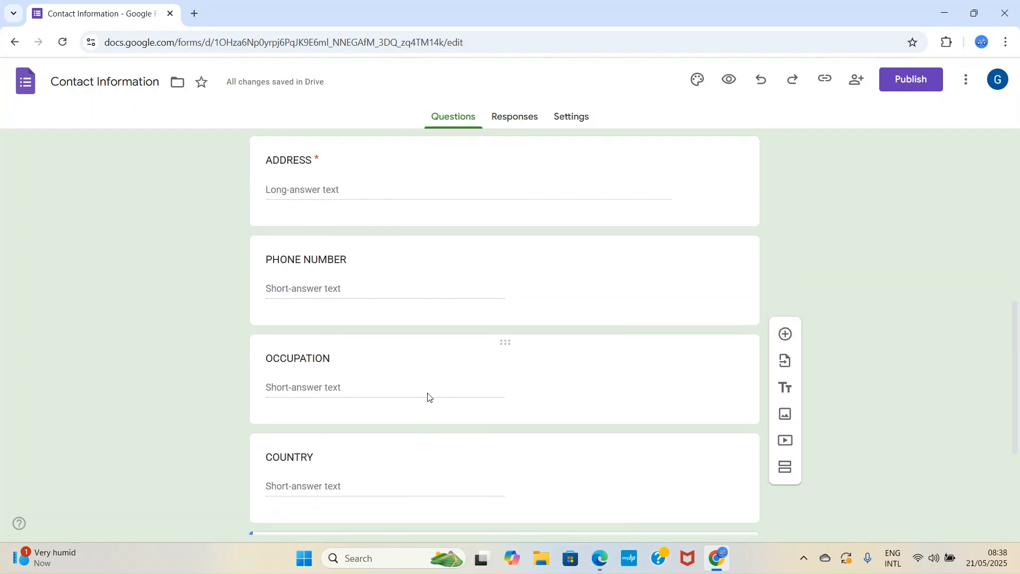
{"action": "scroll", "coordinate": [425, 396], "scroll_direction": "down", "scroll_amount": 3}
{"action": "scroll", "coordinate": [424, 394], "scroll_direction": "up", "scroll_amount": 6}
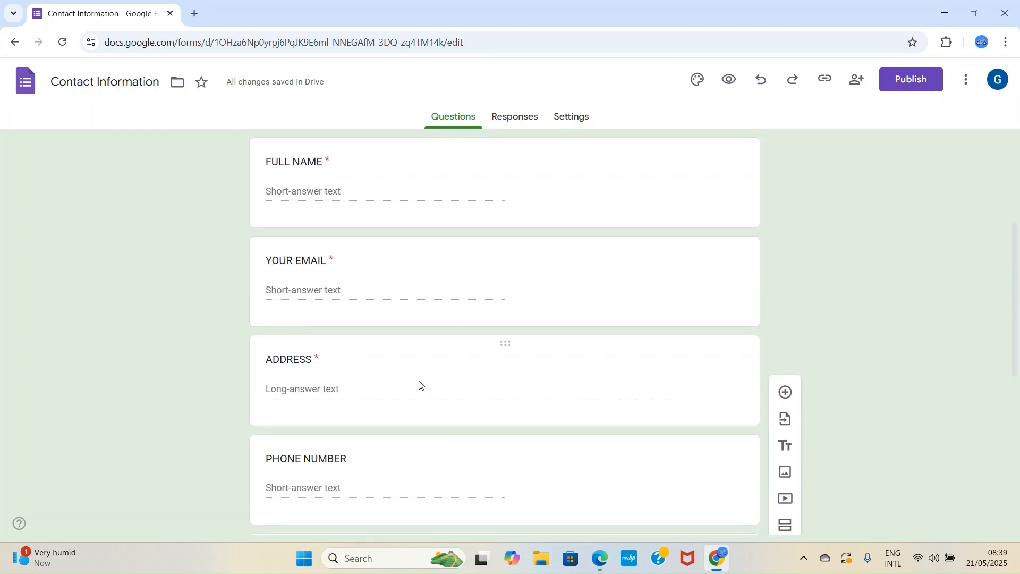
{"action": "scroll", "coordinate": [420, 384], "scroll_direction": "up", "scroll_amount": 1}
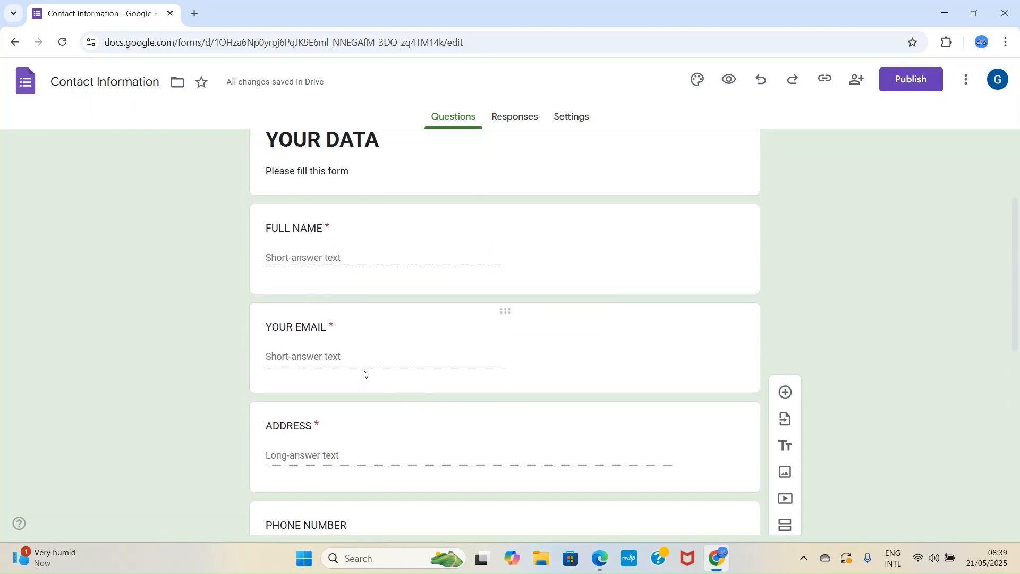
{"action": "scroll", "coordinate": [296, 391], "scroll_direction": "down", "scroll_amount": 1}
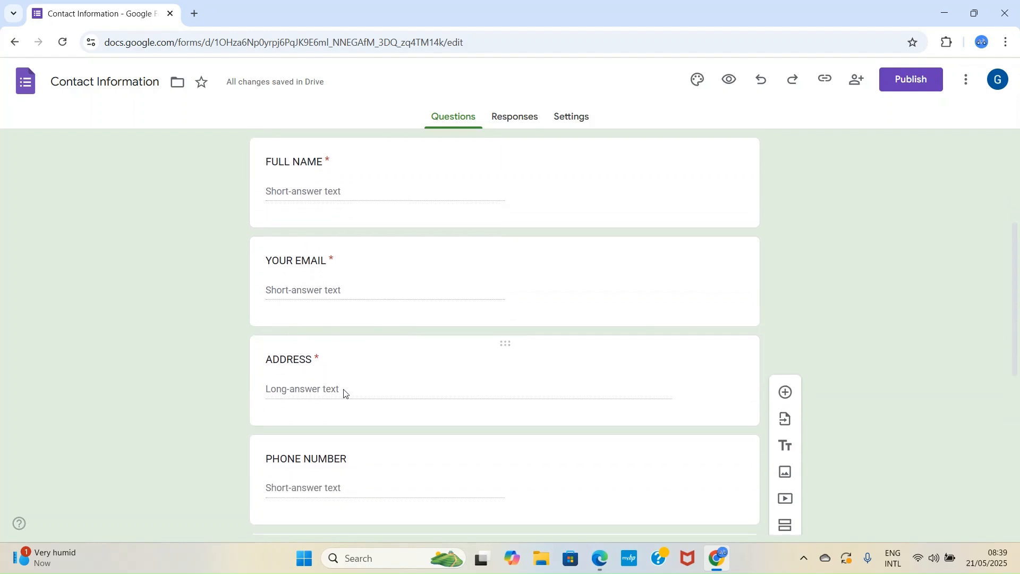
- Move the STATE OF ORIGIN question up to directly below YOUR EMAIL
{"action": "scroll", "coordinate": [348, 375], "scroll_direction": "down", "scroll_amount": 3}
{"action": "scroll", "coordinate": [380, 414], "scroll_direction": "down", "scroll_amount": 3}
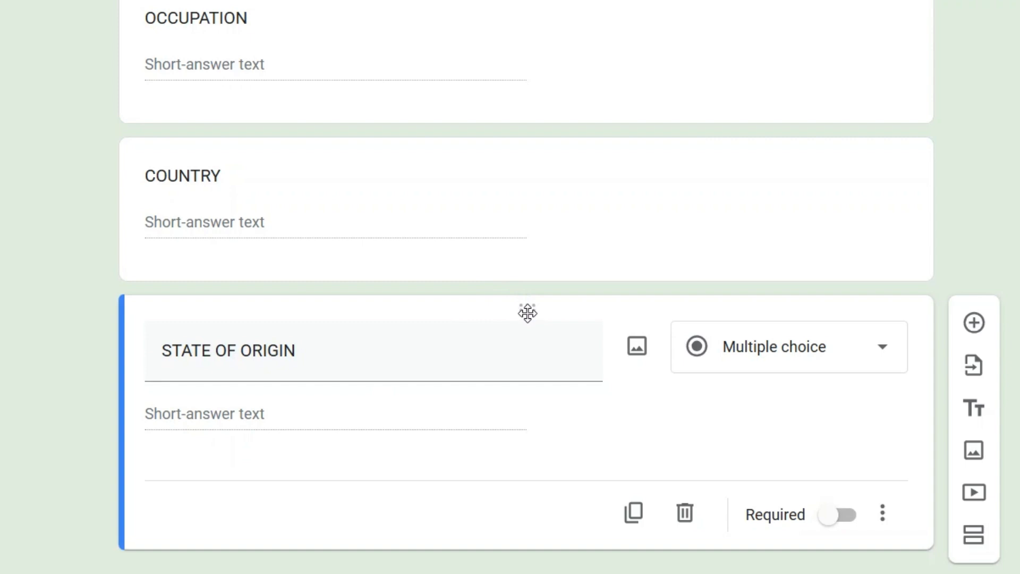
{"action": "left_click_drag", "start_coordinate": [526, 313], "coordinate": [528, 119]}
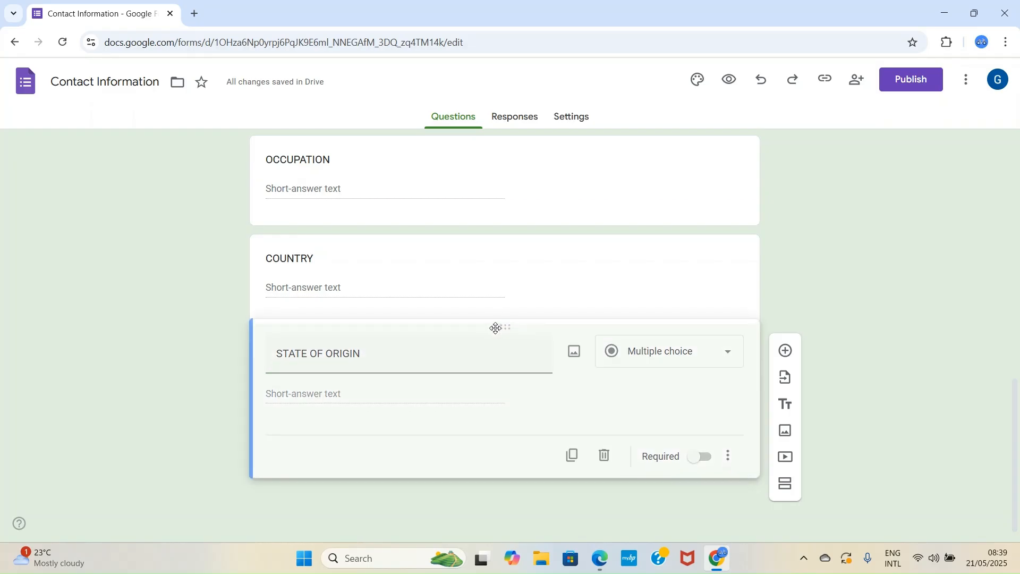
{"action": "left_click_drag", "start_coordinate": [506, 223], "coordinate": [505, 202]}
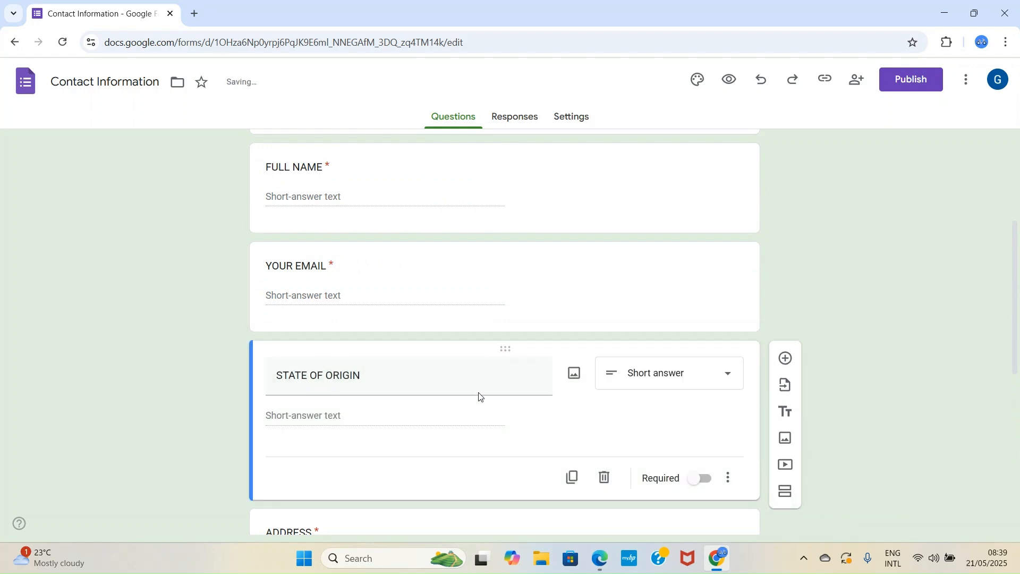
- Move the OCCUPATION question up between ADDRESS and PHONE NUMBER
{"action": "scroll", "coordinate": [360, 391], "scroll_direction": "down", "scroll_amount": 4}
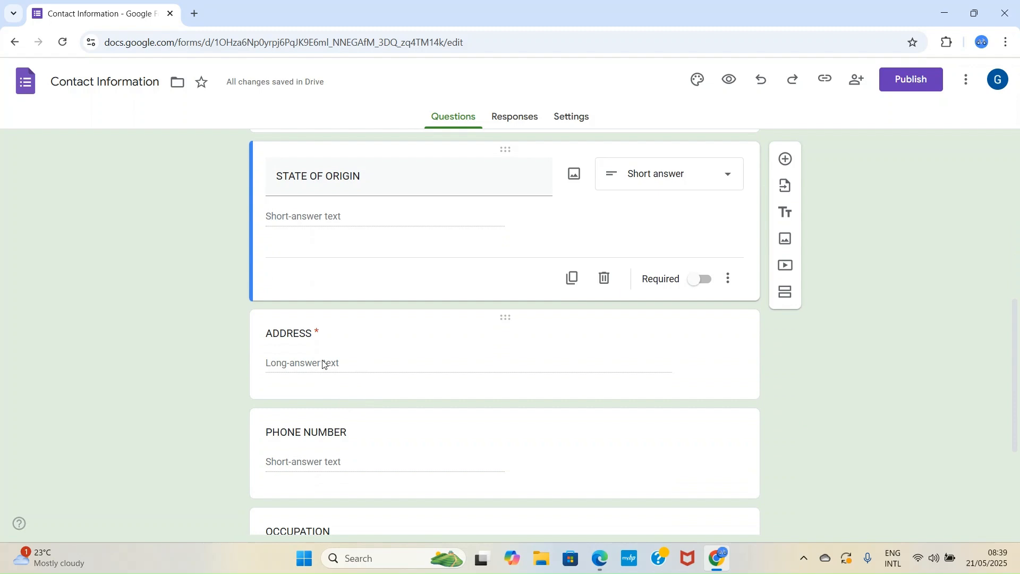
{"action": "scroll", "coordinate": [326, 370], "scroll_direction": "down", "scroll_amount": 1}
{"action": "scroll", "coordinate": [329, 366], "scroll_direction": "down", "scroll_amount": 1}
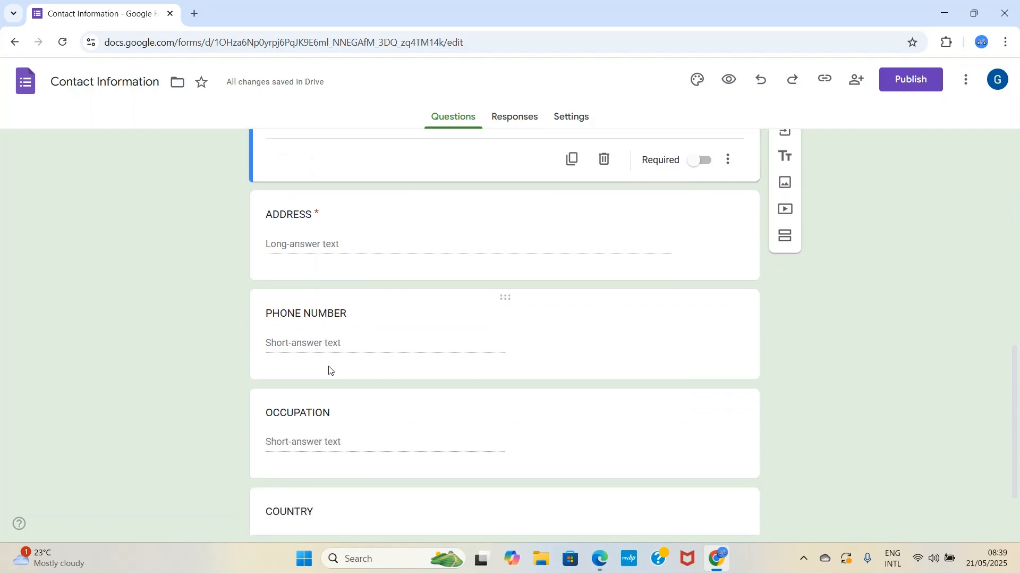
{"action": "scroll", "coordinate": [339, 332], "scroll_direction": "down", "scroll_amount": 1}
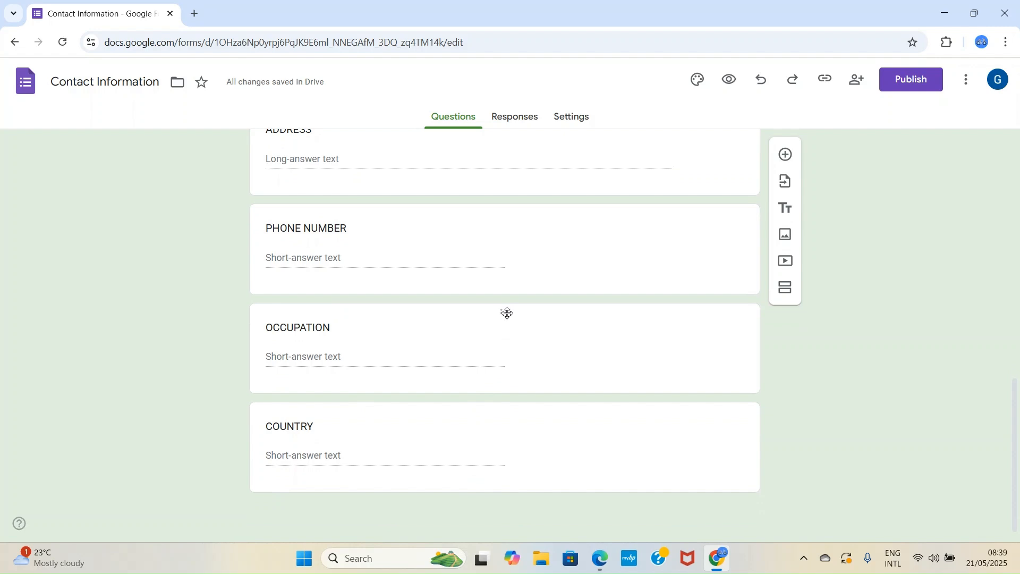
{"action": "left_click_drag", "start_coordinate": [507, 313], "coordinate": [505, 271]}
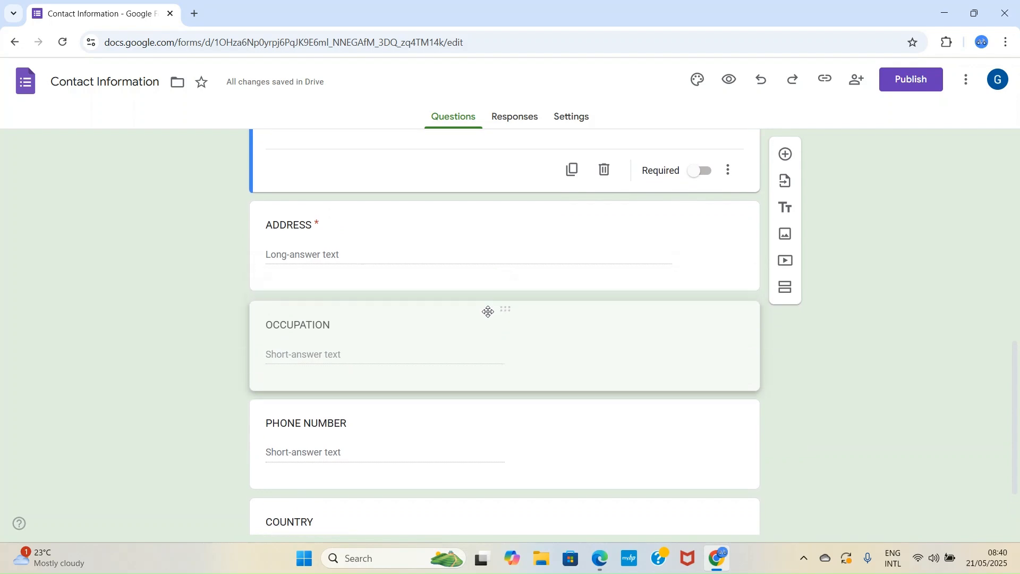
{"action": "left_click", "coordinate": [488, 312]}
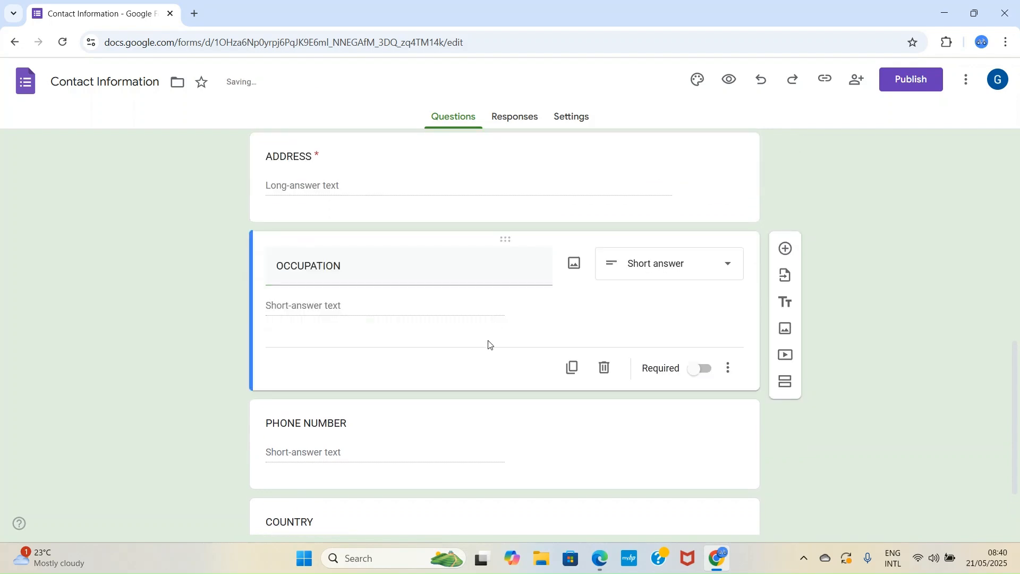
- Move the COUNTRY question up between OCCUPATION and PHONE NUMBER
{"action": "scroll", "coordinate": [413, 319], "scroll_direction": "up", "scroll_amount": 3}
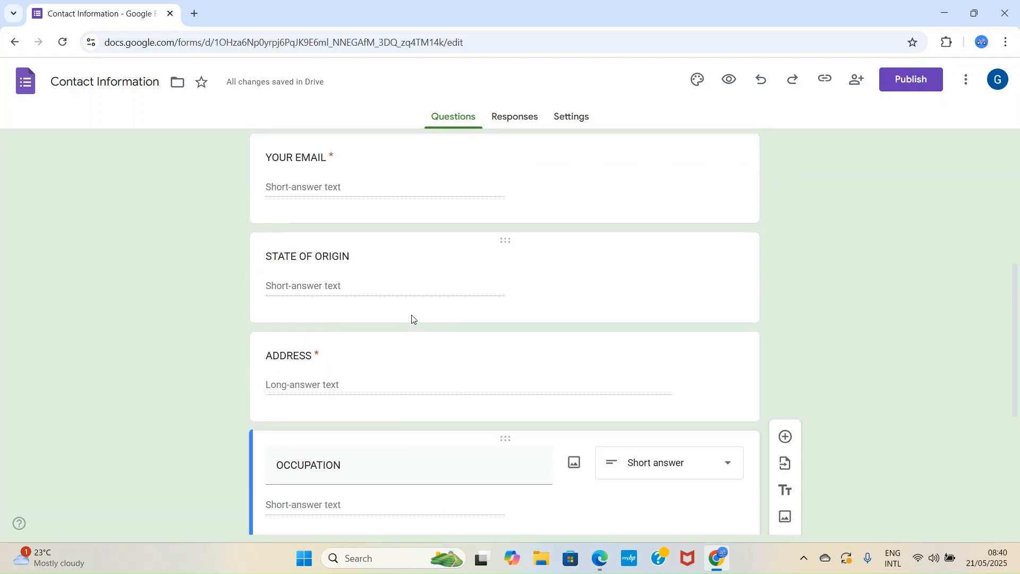
{"action": "scroll", "coordinate": [415, 324], "scroll_direction": "down", "scroll_amount": 2}
{"action": "scroll", "coordinate": [417, 347], "scroll_direction": "down", "scroll_amount": 3}
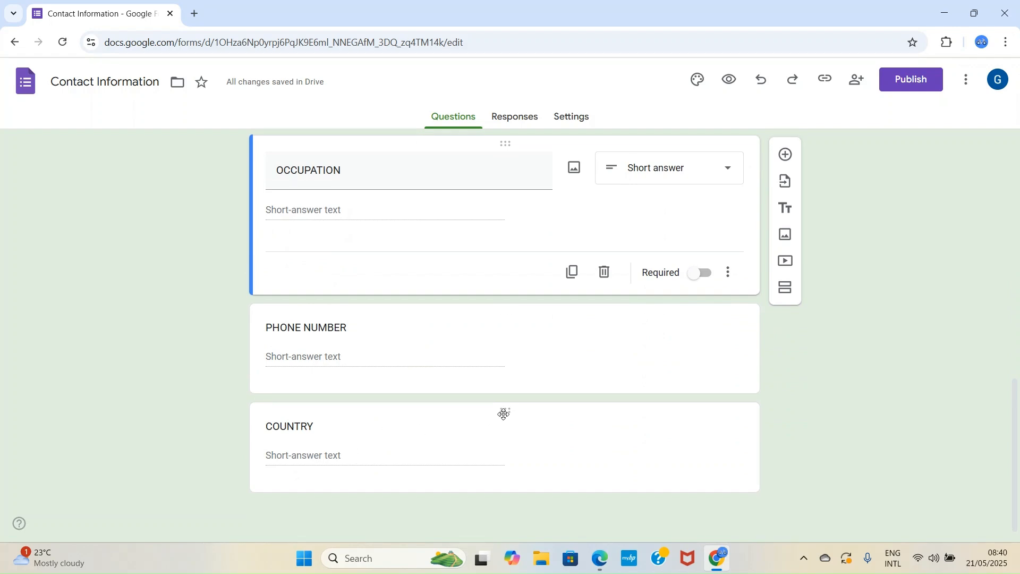
{"action": "left_click_drag", "start_coordinate": [503, 412], "coordinate": [486, 329]}
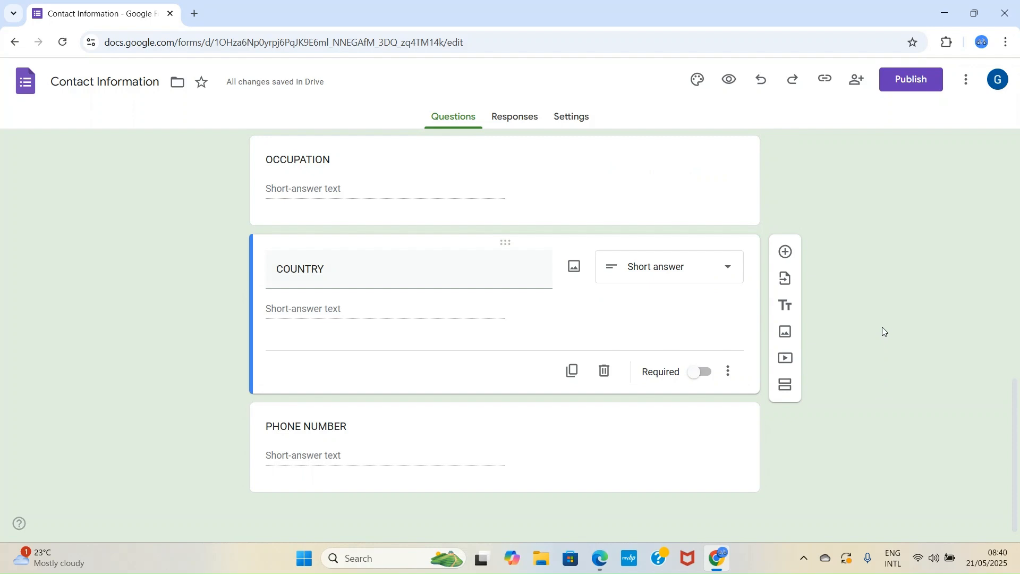
- Check the finished form, publish it for anyone with the link and copy its responder link
{"action": "scroll", "coordinate": [882, 327], "scroll_direction": "up", "scroll_amount": 6}
{"action": "scroll", "coordinate": [881, 326], "scroll_direction": "up", "scroll_amount": 6}
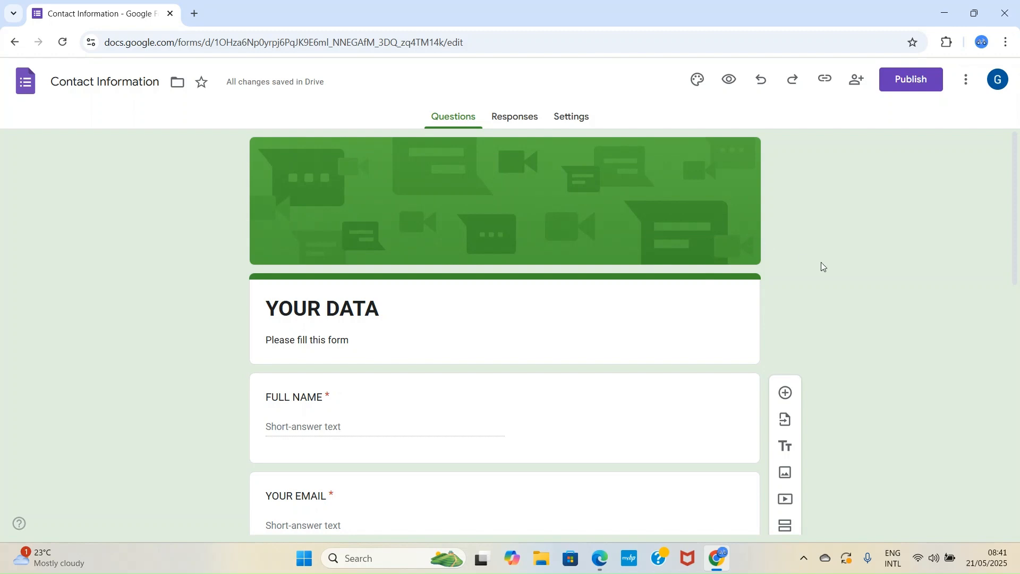
{"action": "scroll", "coordinate": [553, 317], "scroll_direction": "down", "scroll_amount": 1}
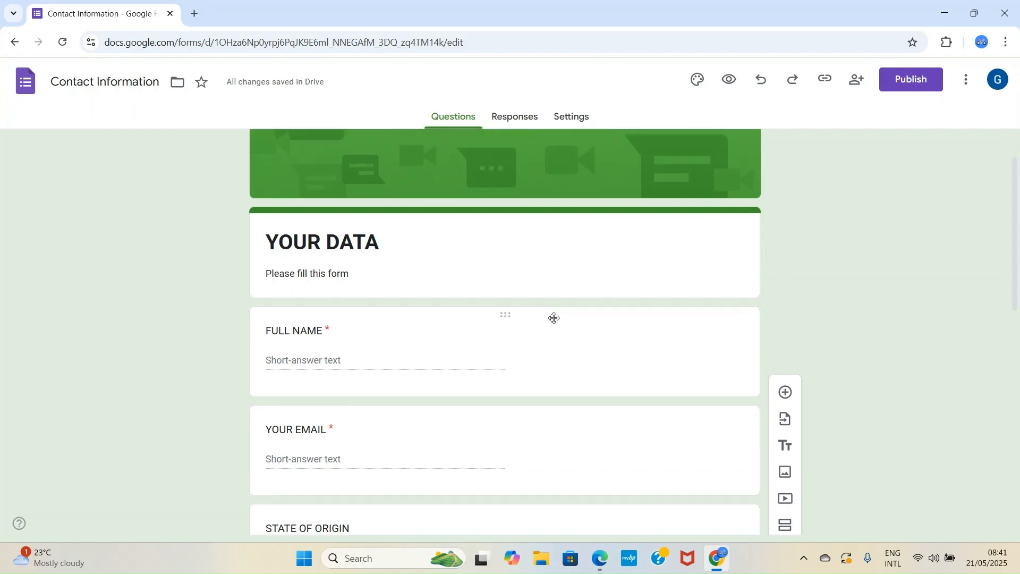
{"action": "scroll", "coordinate": [556, 324], "scroll_direction": "down", "scroll_amount": 10}
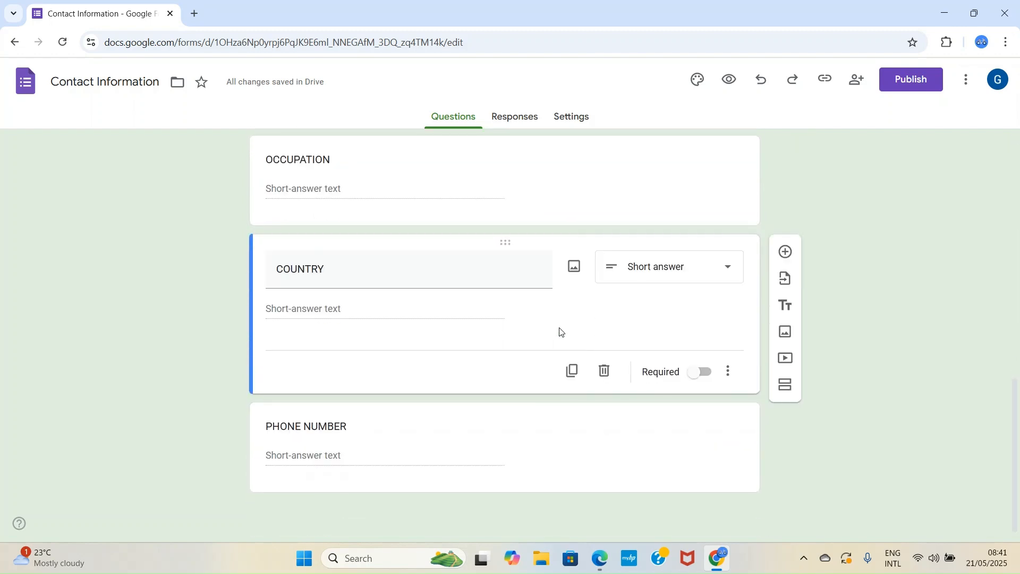
{"action": "scroll", "coordinate": [552, 317], "scroll_direction": "up", "scroll_amount": 12}
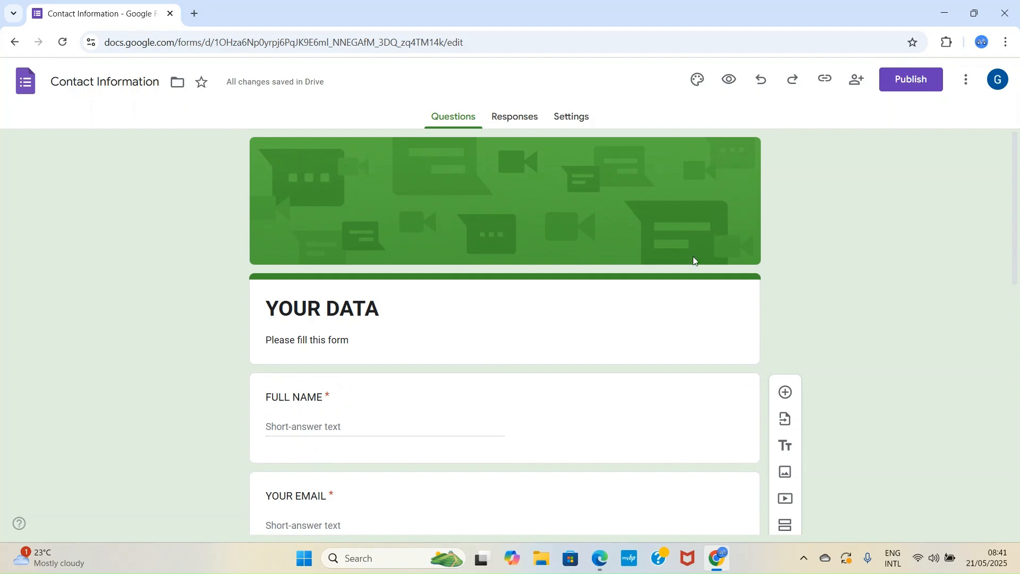
{"action": "left_click", "coordinate": [909, 79]}
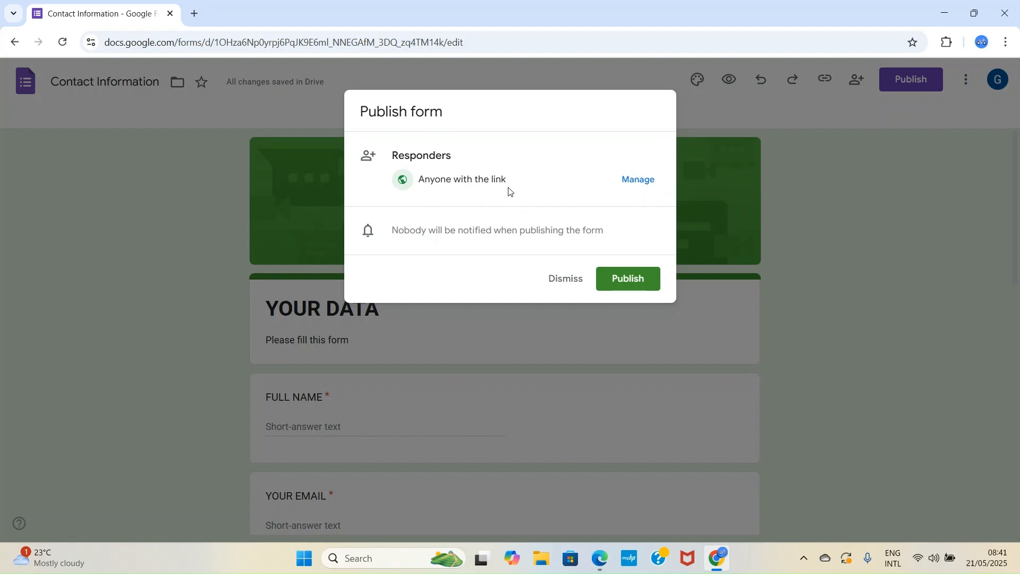
{"action": "left_click", "coordinate": [636, 280]}
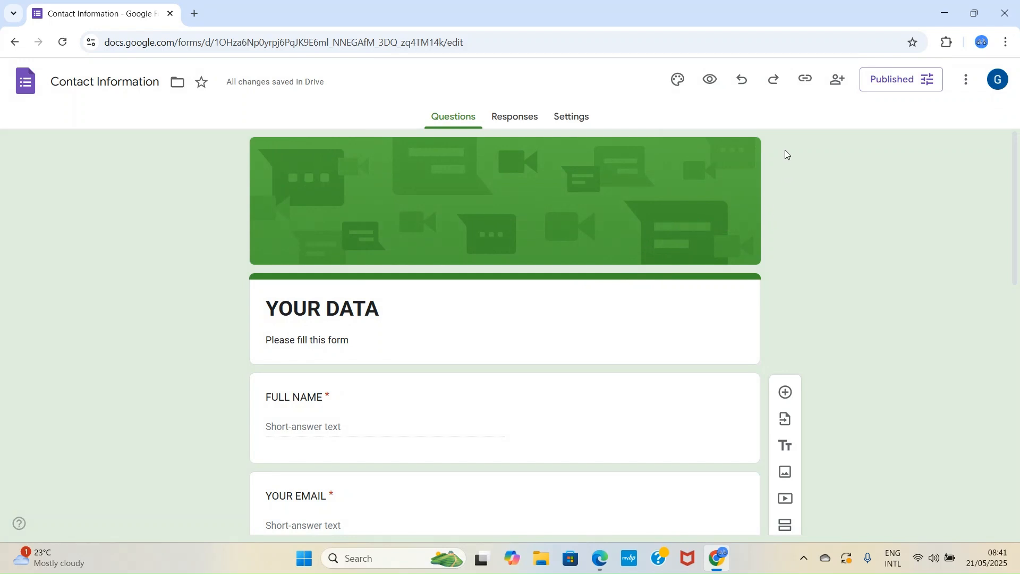
{"action": "left_click", "coordinate": [803, 82]}
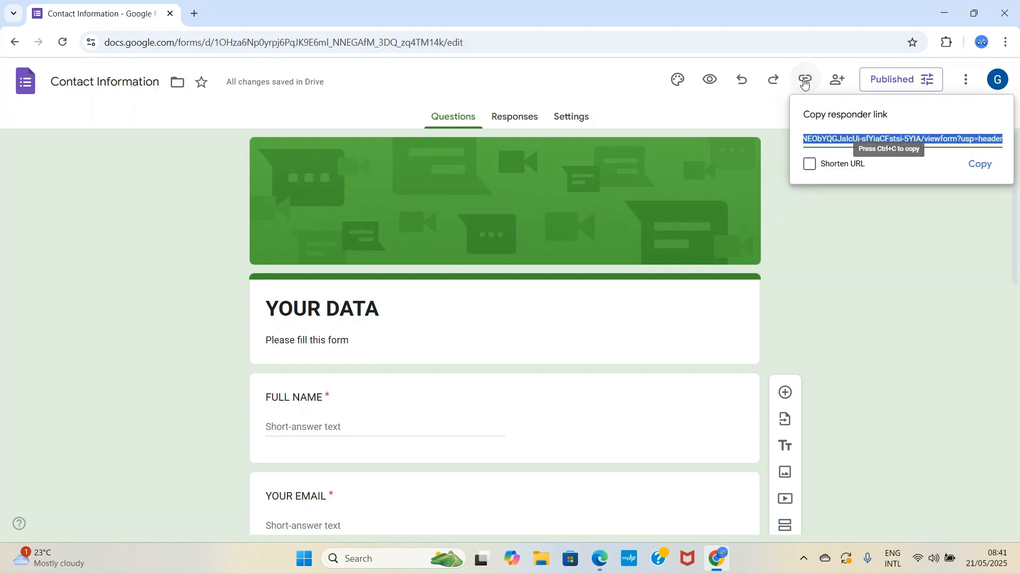
{"action": "left_click", "coordinate": [983, 163]}
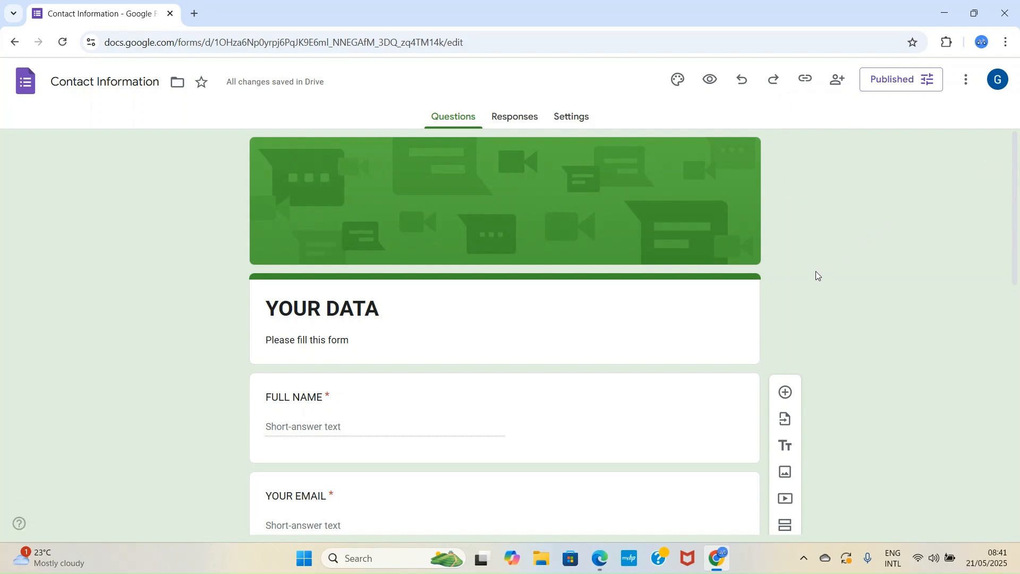
- Check the form's responses and return to its questions
{"action": "left_click", "coordinate": [511, 121]}
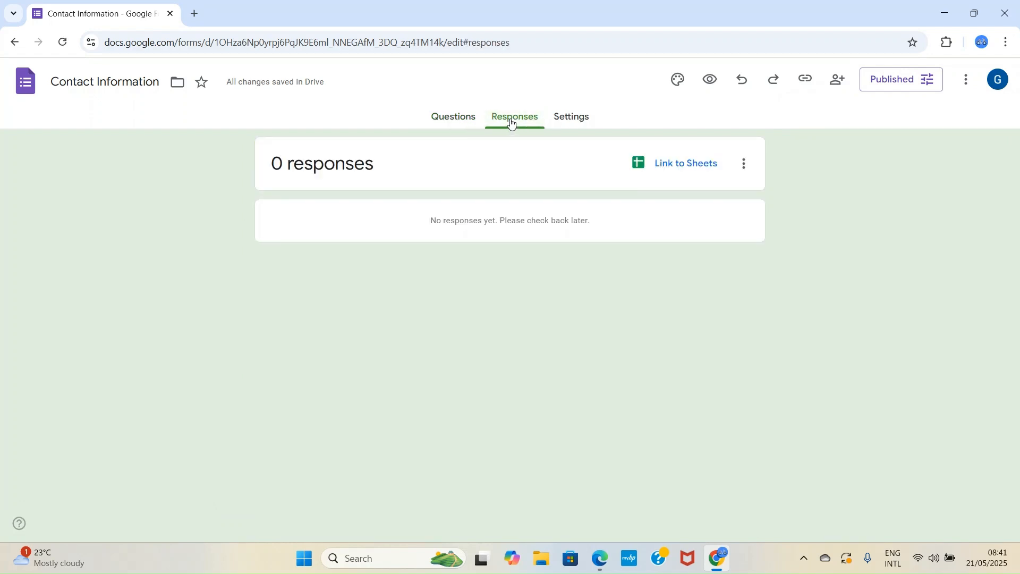
{"action": "left_click", "coordinate": [461, 117]}
- Reopen the Contact Information form from the recent forms on the Forms home page and view its responses
{"action": "left_click", "coordinate": [33, 86]}
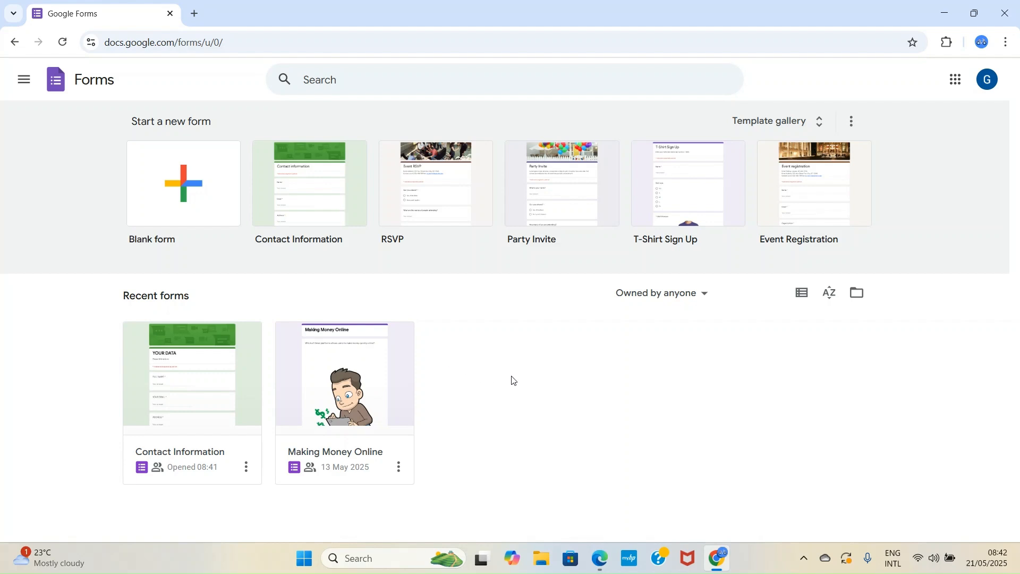
{"action": "left_click", "coordinate": [184, 407]}
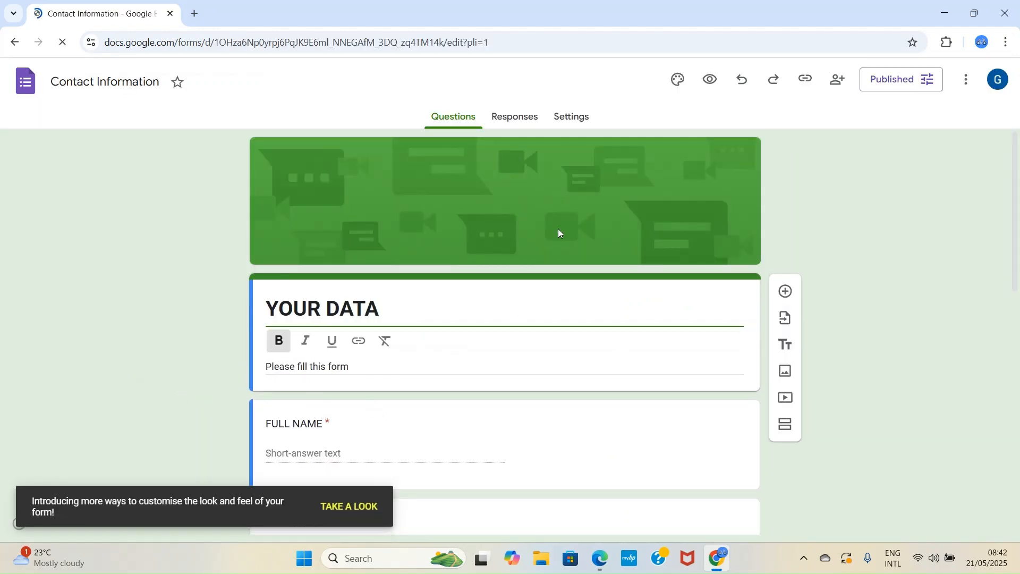
{"action": "left_click", "coordinate": [516, 121]}
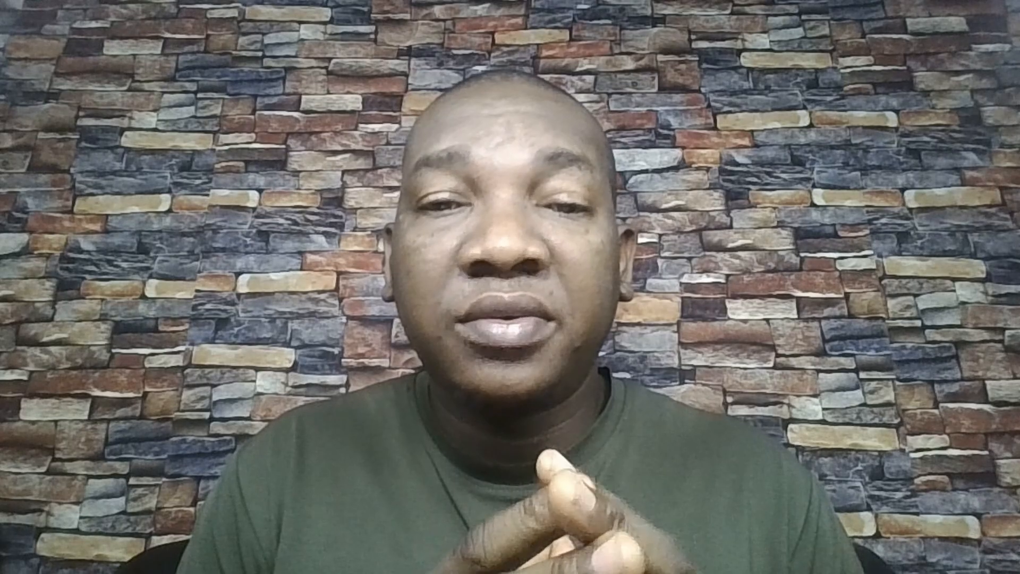